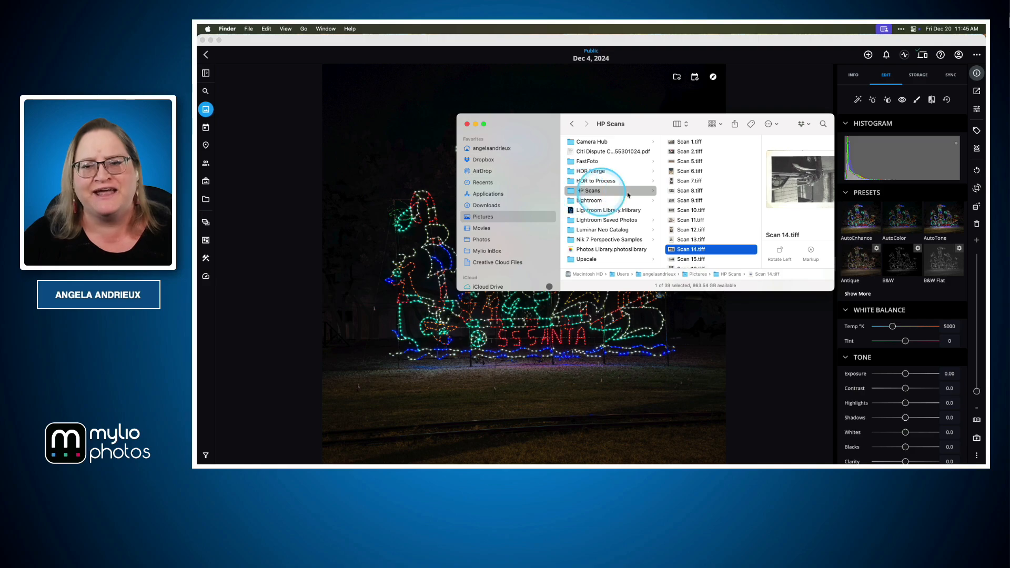
# Preview the scanned TIFF files in the HP Scans folder one by one from Scan 1.tiff, ending with all files selected.
pyautogui.scroll(-2, 717, 174)
pyautogui.scroll(2, 717, 174)
pyautogui.click(690, 142)
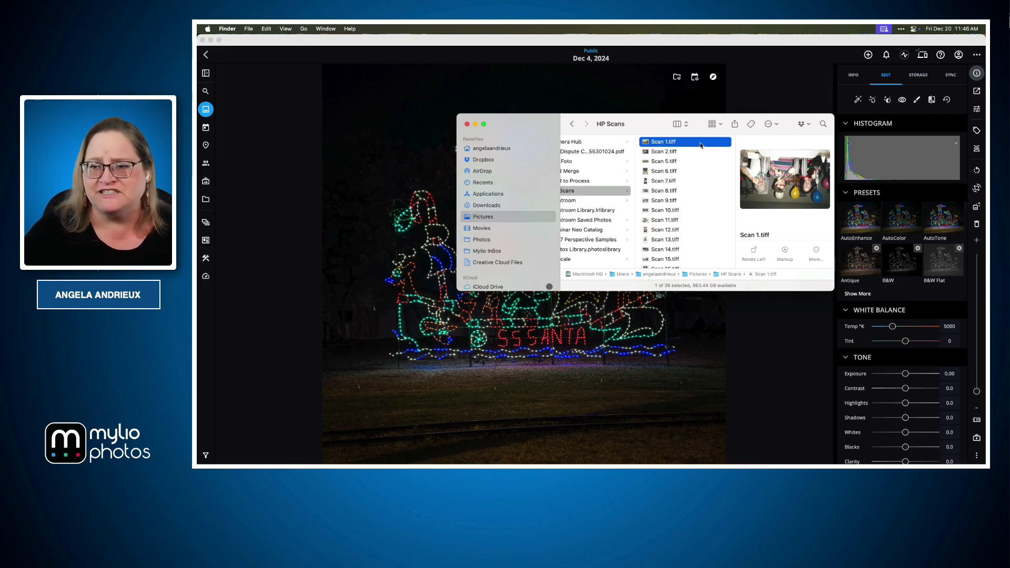
pyautogui.click(661, 155)
pyautogui.press('Down')
pyautogui.press('Down')
pyautogui.press('Down')
pyautogui.press('Down')
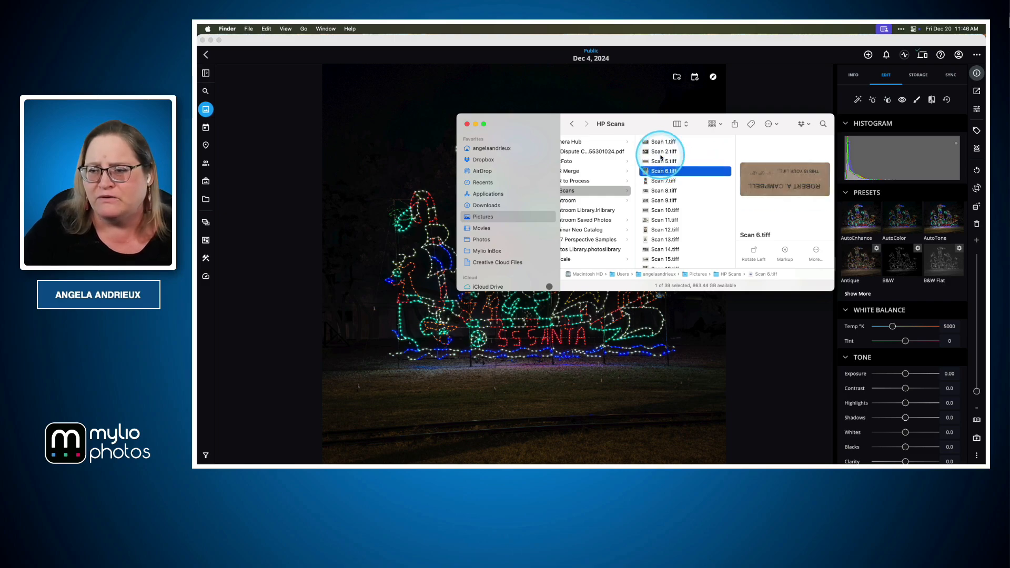
pyautogui.press('Down')
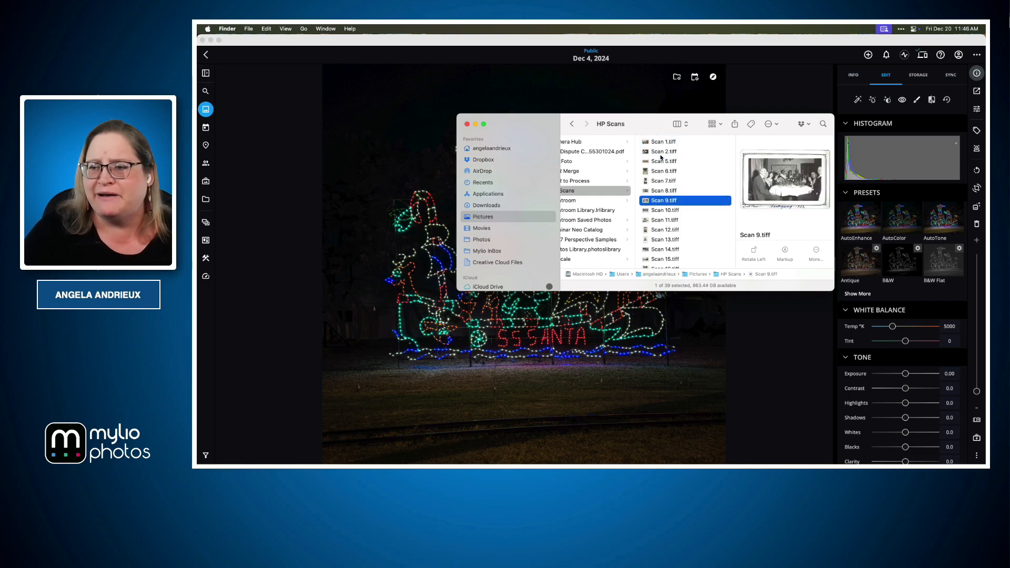
pyautogui.press('Down')
pyautogui.press('Down')
pyautogui.press('Down')
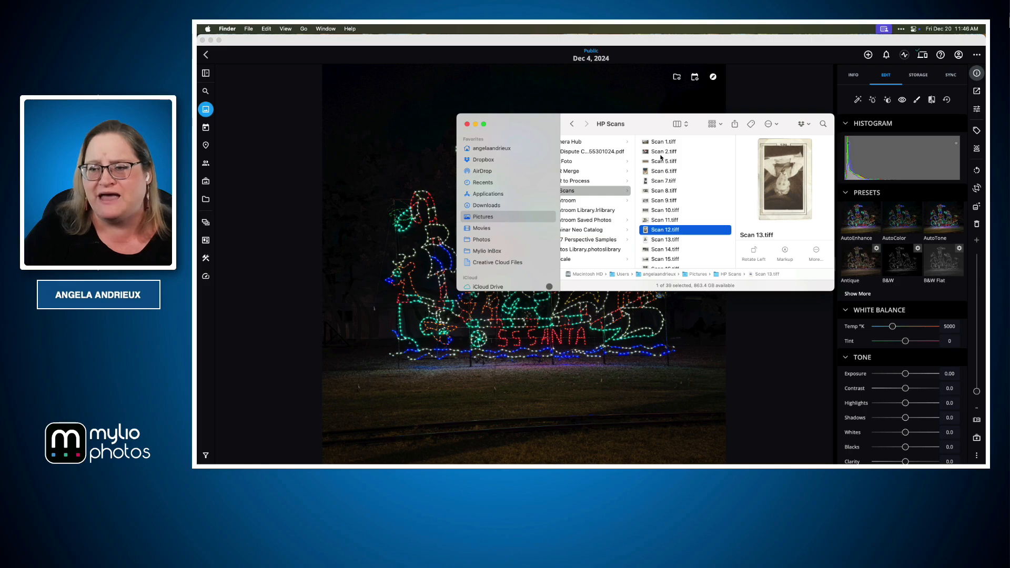
pyautogui.press('Down')
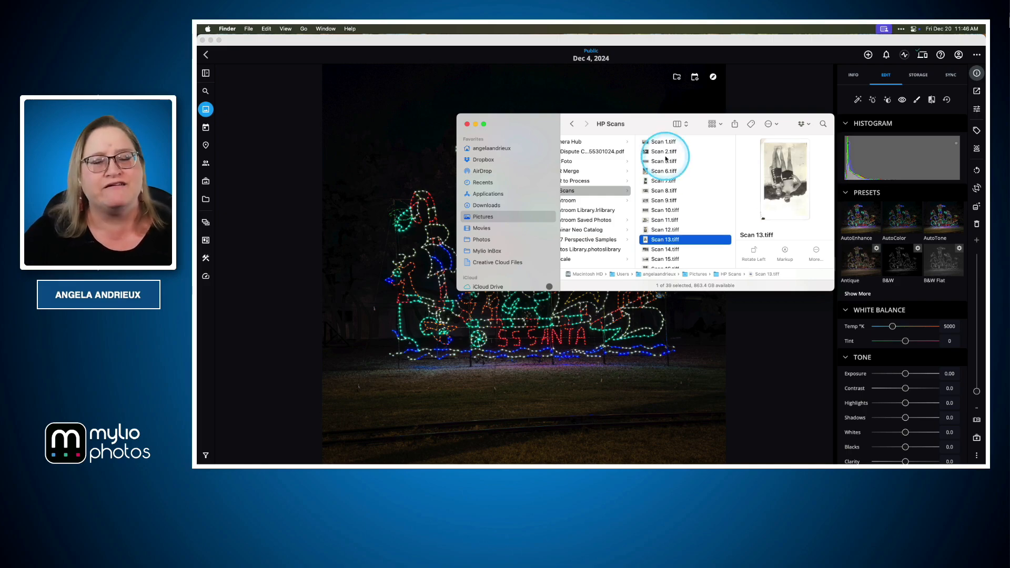
pyautogui.hscroll(-2, 671, 166)
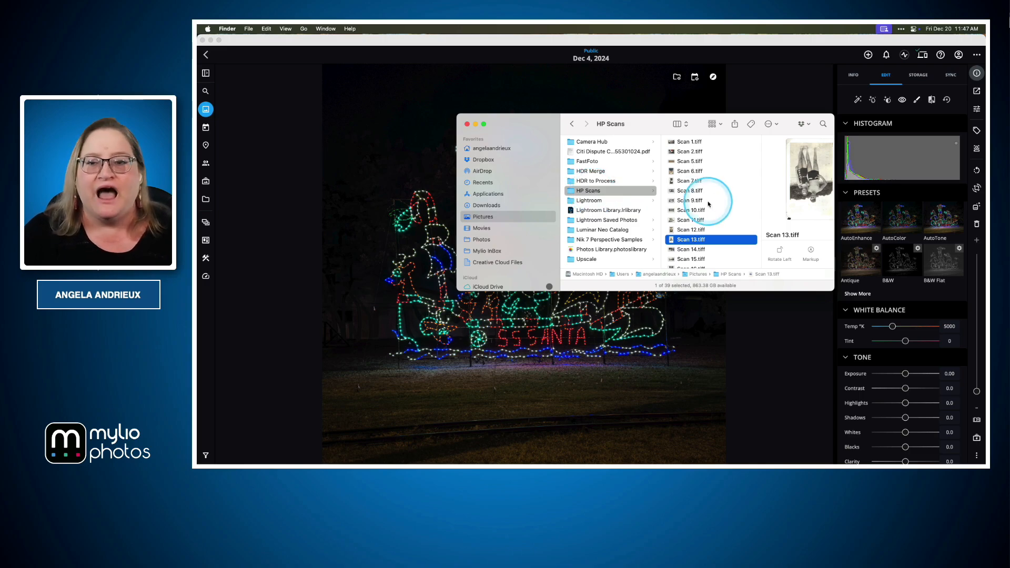
pyautogui.click(684, 200)
pyautogui.press('super+a')
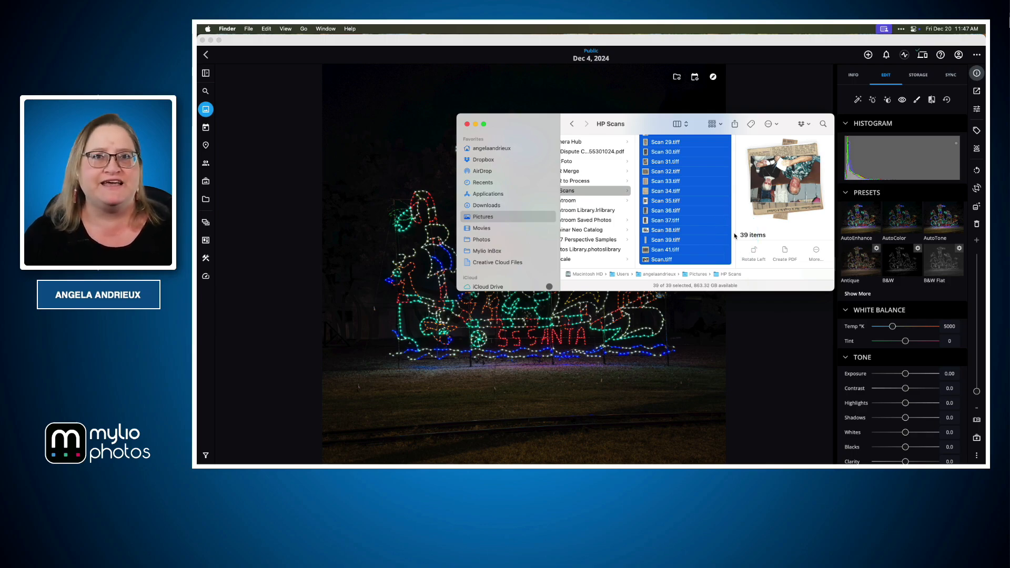
# Switch to Mylio Photos and add media from this device, choosing the HP Scans folder in Pictures as source and copying its files.
pyautogui.click(693, 333)
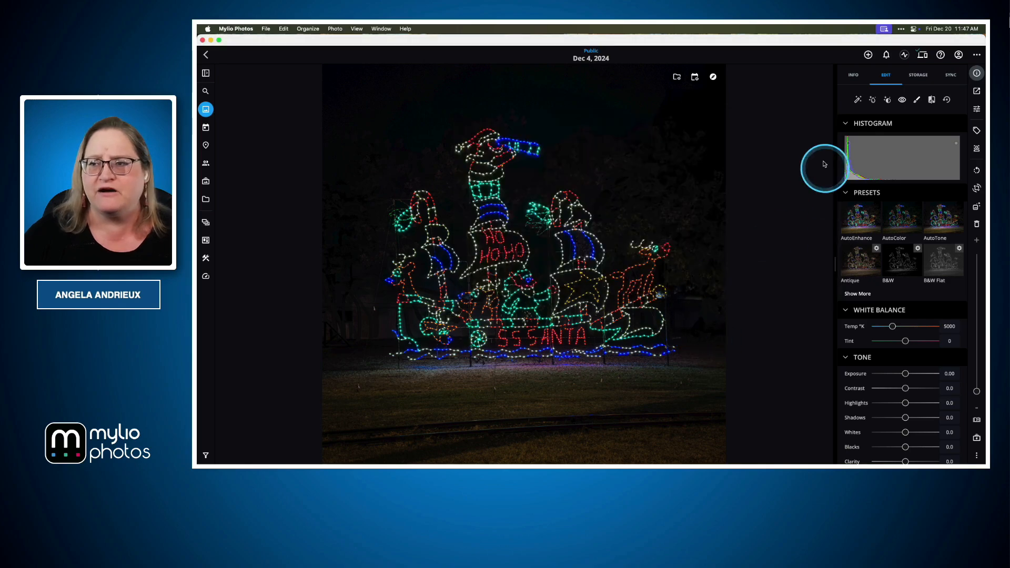
pyautogui.click(868, 56)
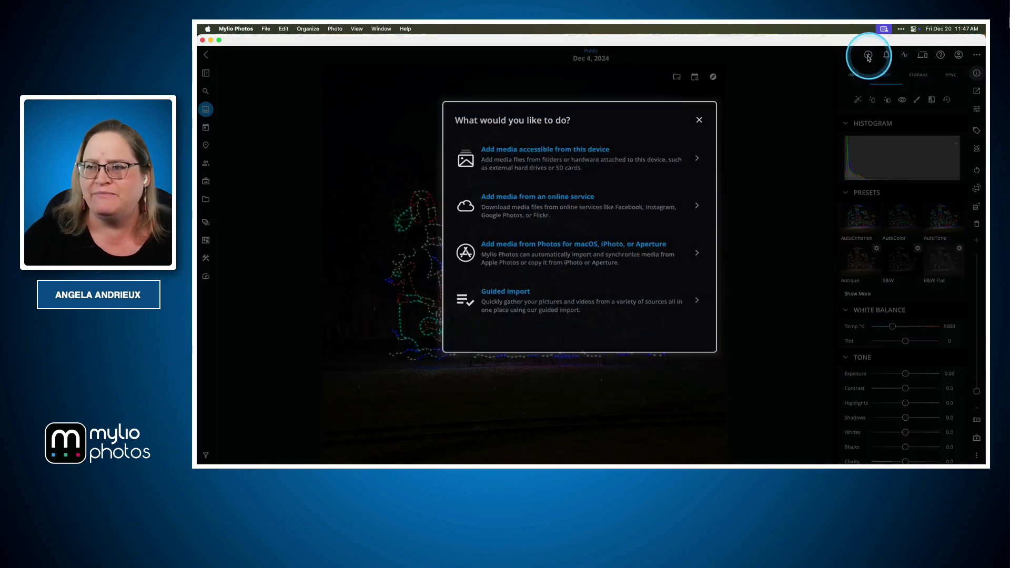
pyautogui.click(557, 156)
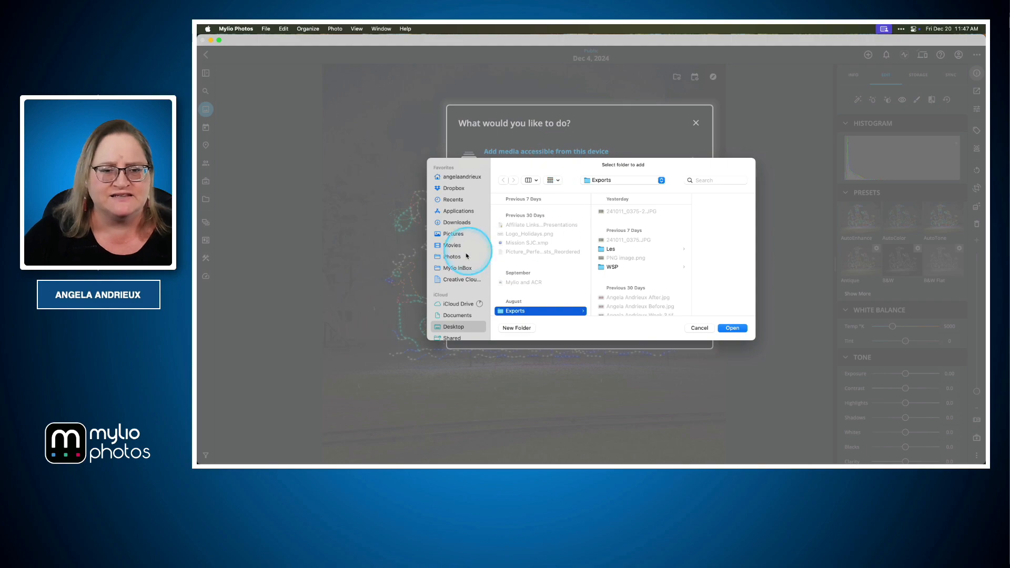
pyautogui.click(452, 234)
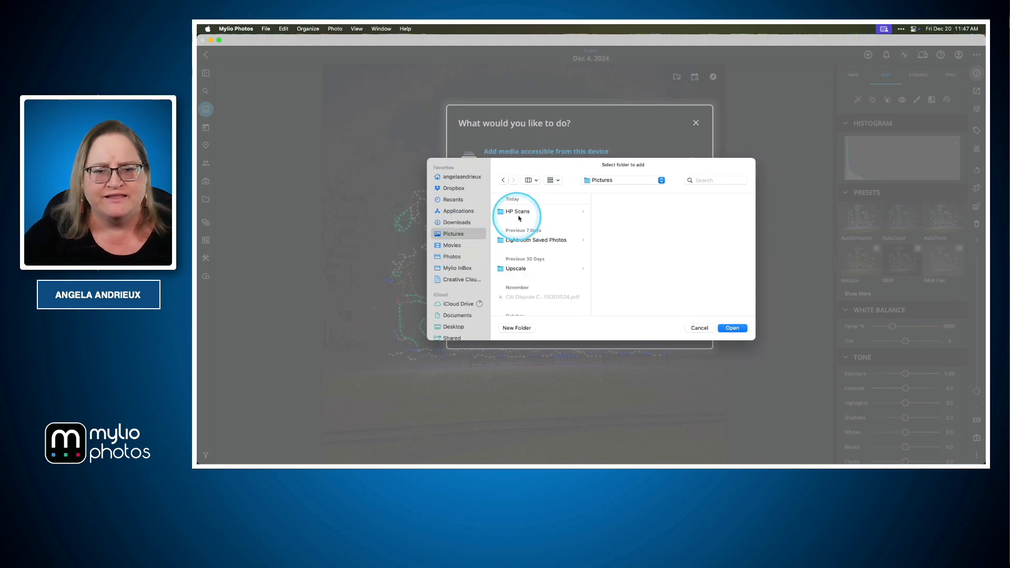
pyautogui.click(519, 213)
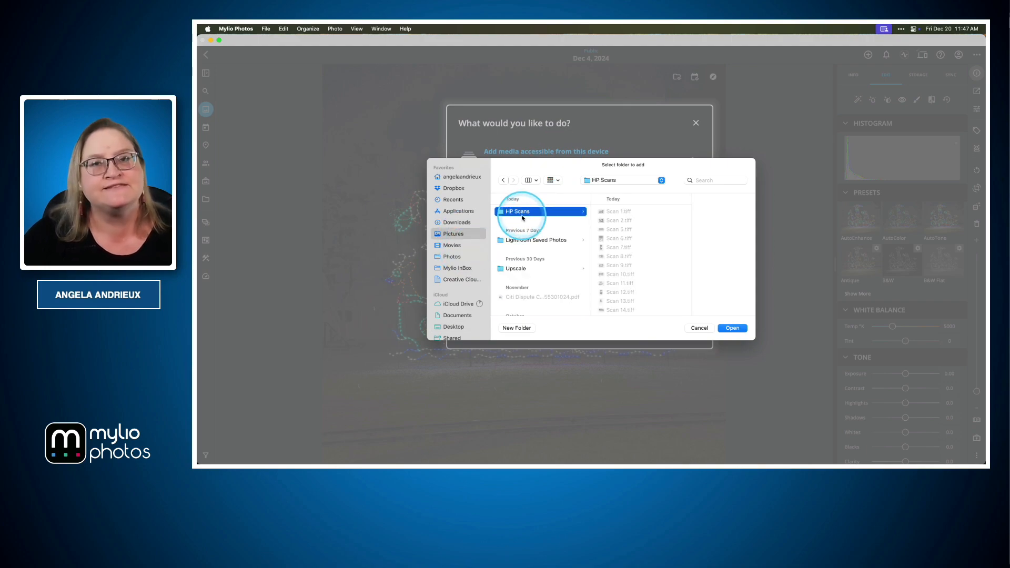
pyautogui.click(732, 328)
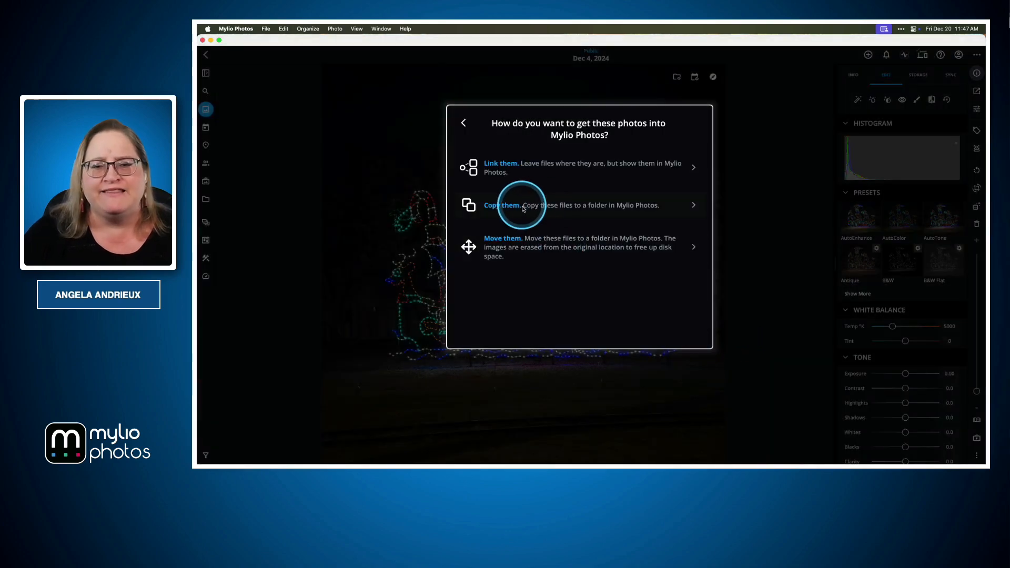
pyautogui.click(537, 209)
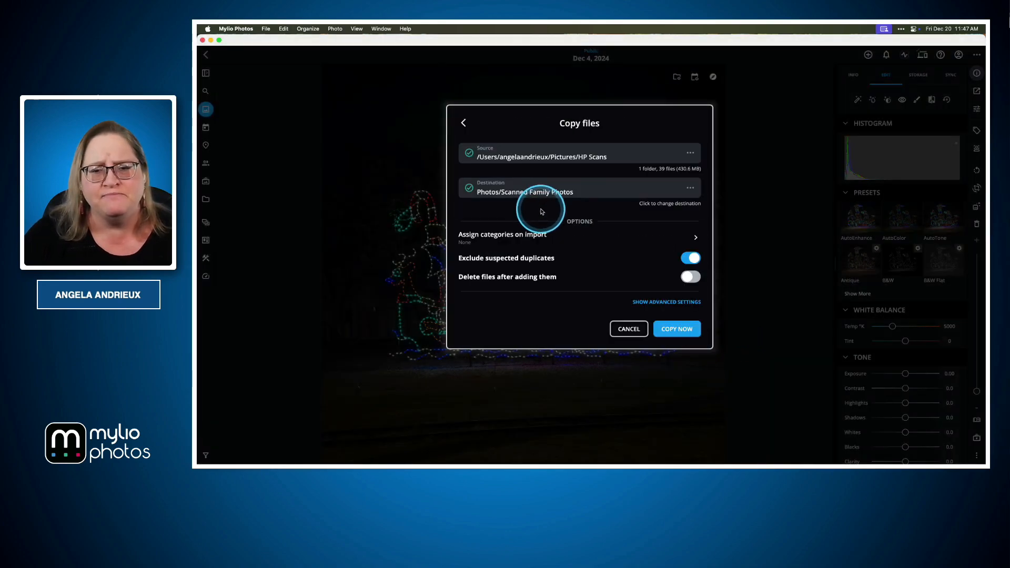
# Look through the subfolders of Scanned Family Photos among the available copy destinations.
pyautogui.click(691, 190)
pyautogui.scroll(-5, 593, 197)
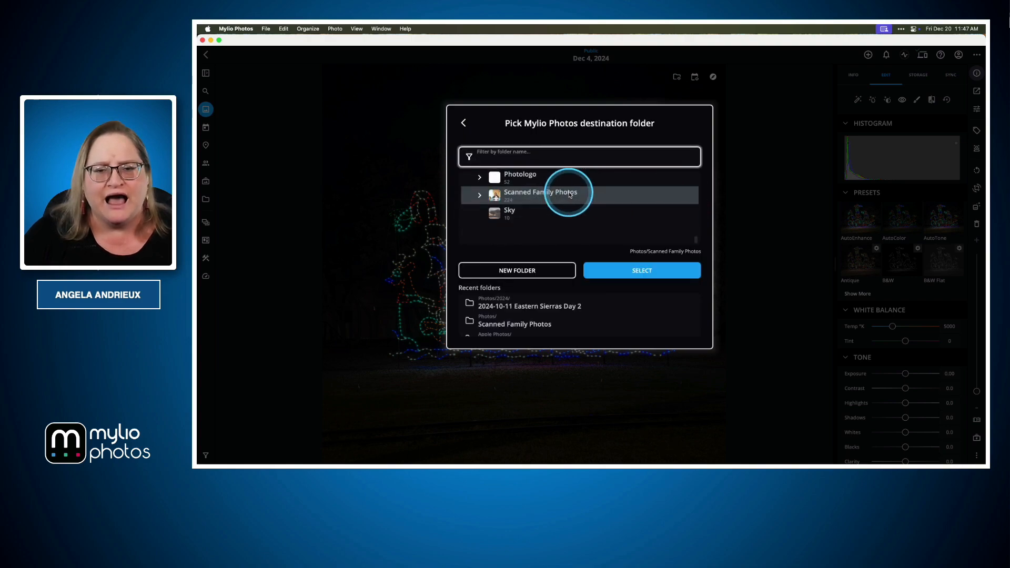
pyautogui.click(479, 216)
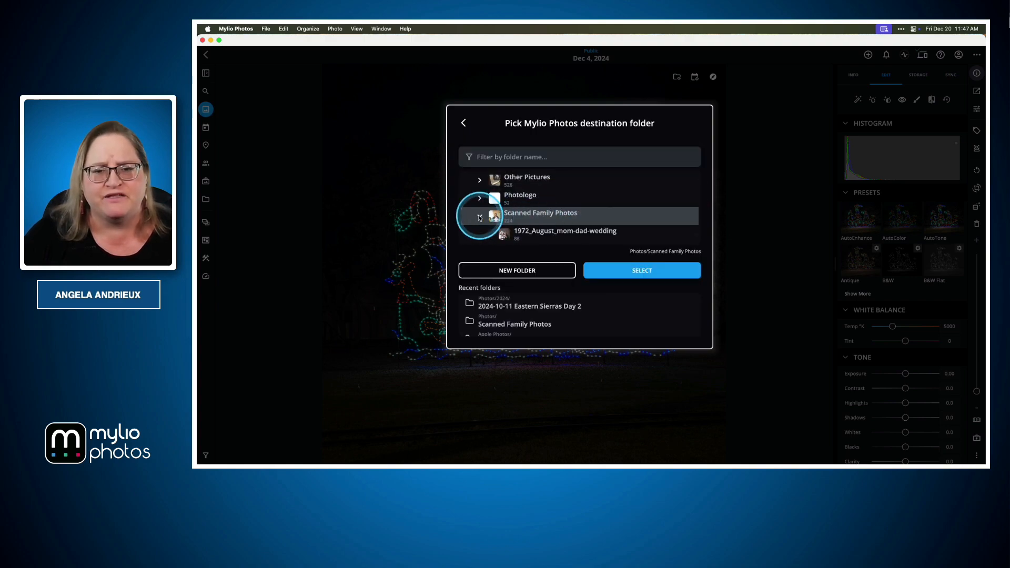
pyautogui.scroll(-5, 531, 215)
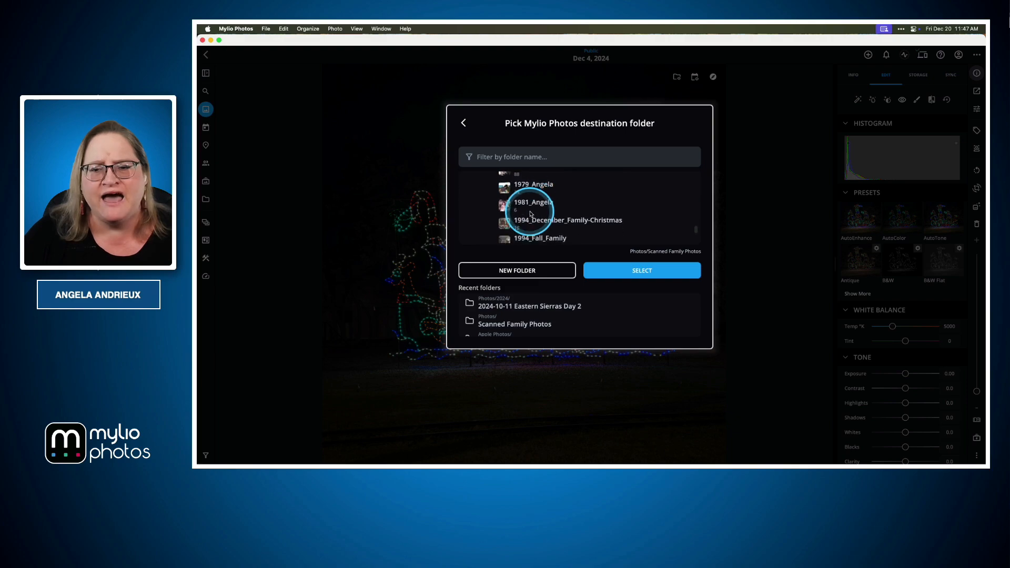
pyautogui.scroll(-2, 531, 214)
pyautogui.scroll(6, 532, 214)
pyautogui.click(542, 189)
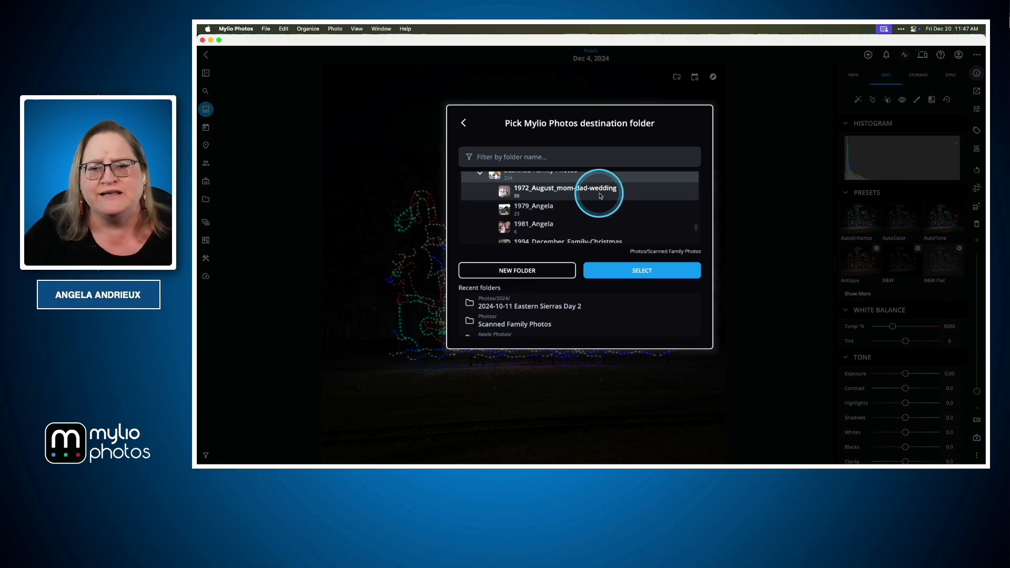
pyautogui.scroll(-2, 595, 213)
pyautogui.scroll(3, 596, 217)
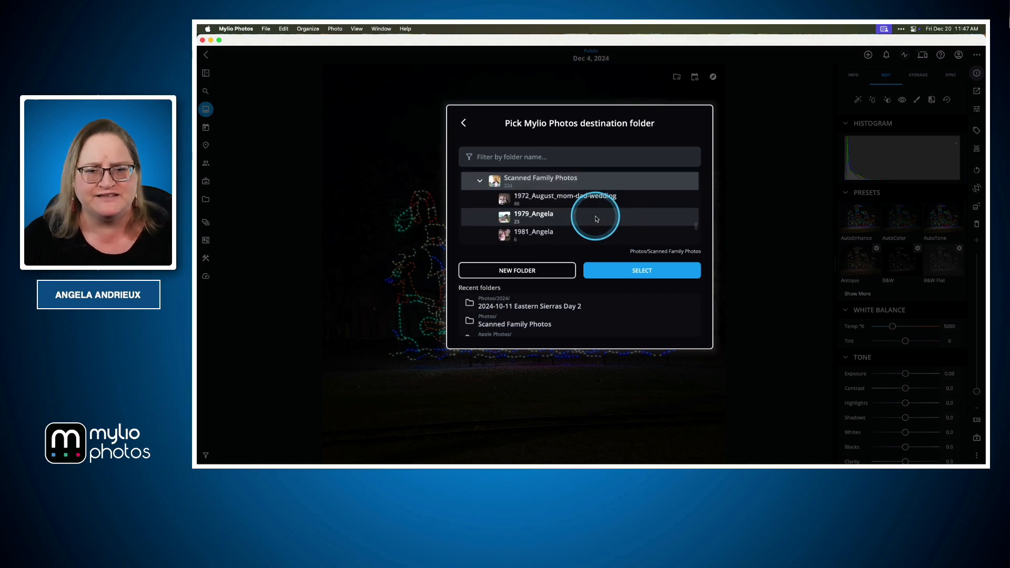
# Collapse Scanned Family Photos and pick the first family subfolder inside Family History as the parent for the scans.
pyautogui.click(481, 177)
pyautogui.scroll(4, 491, 188)
pyautogui.scroll(-4, 488, 190)
pyautogui.scroll(2, 482, 205)
pyautogui.click(468, 228)
pyautogui.scroll(-2, 615, 203)
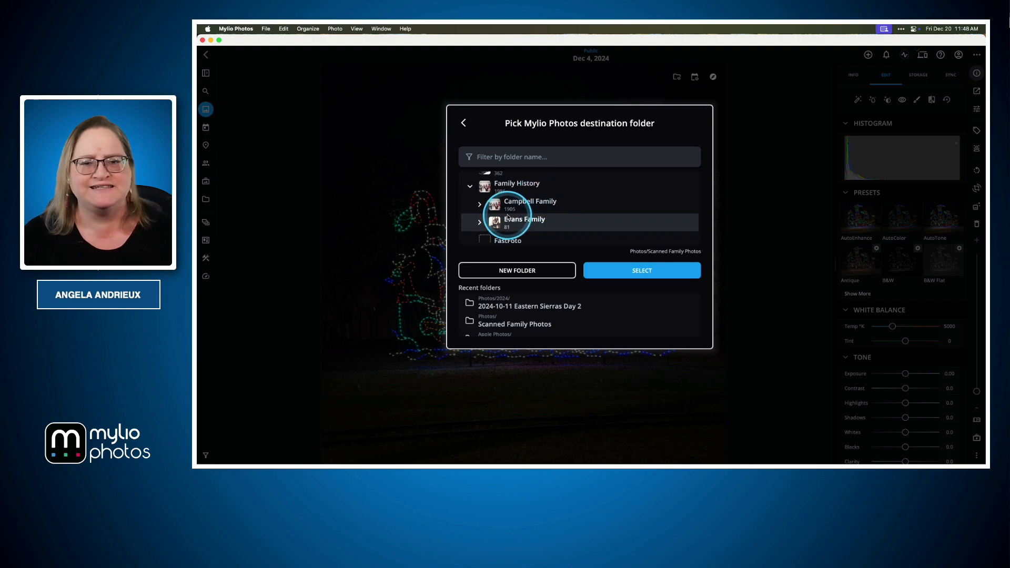
pyautogui.click(479, 205)
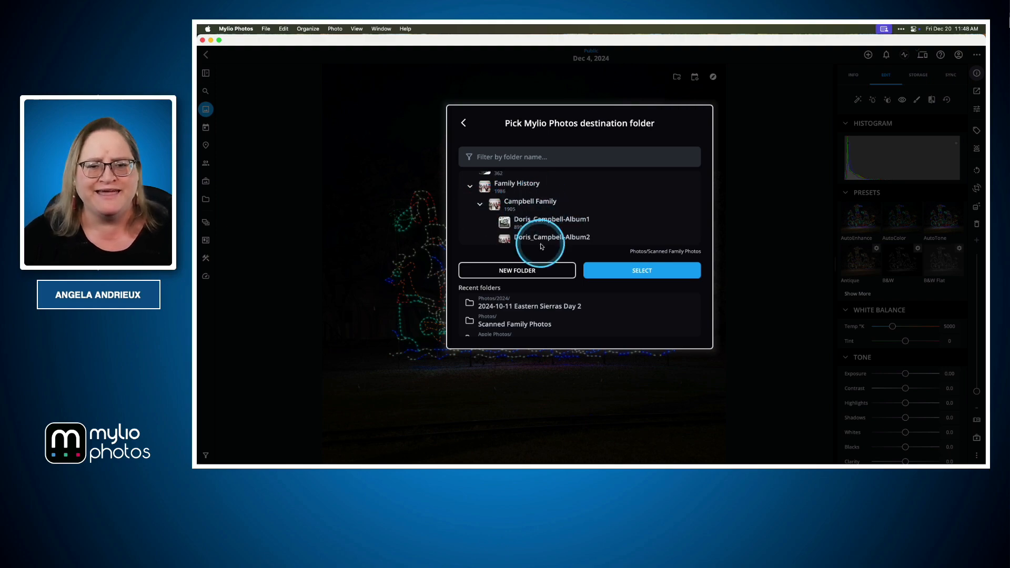
pyautogui.scroll(-1, 590, 234)
pyautogui.click(535, 200)
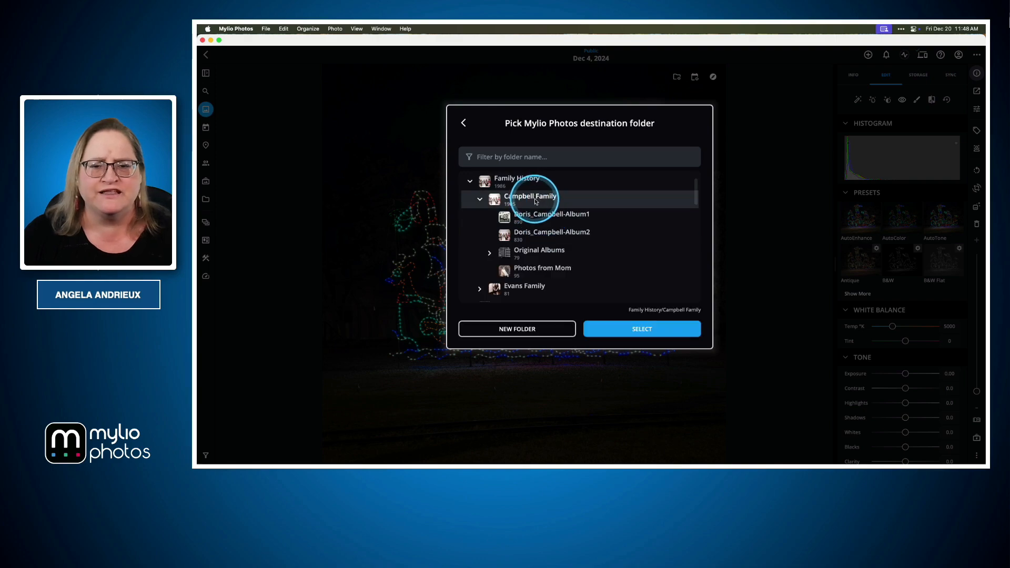
# Create a new subfolder there named with the relative's full name and assign it the Family History category.
pyautogui.click(546, 329)
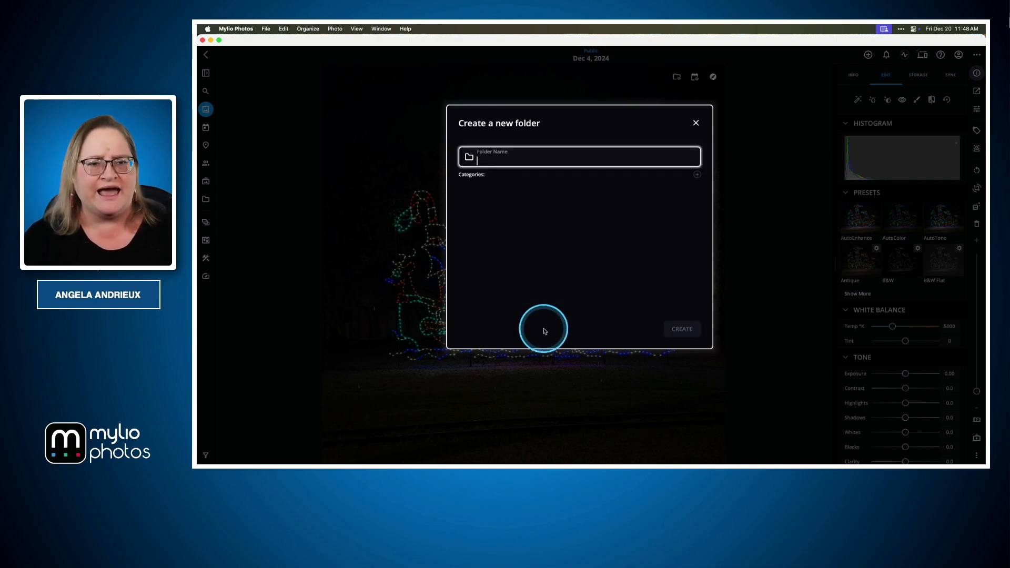
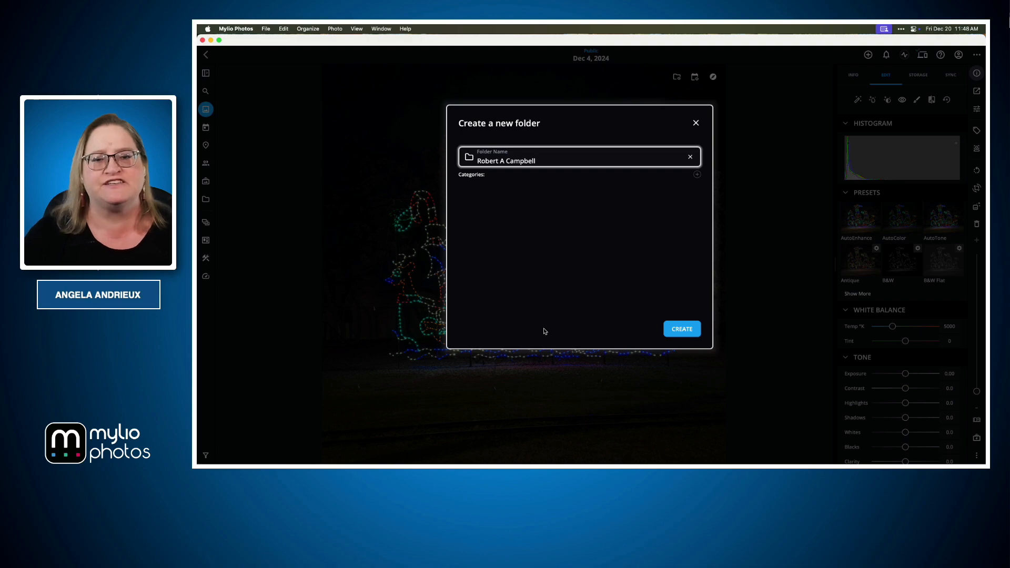
pyautogui.click(697, 174)
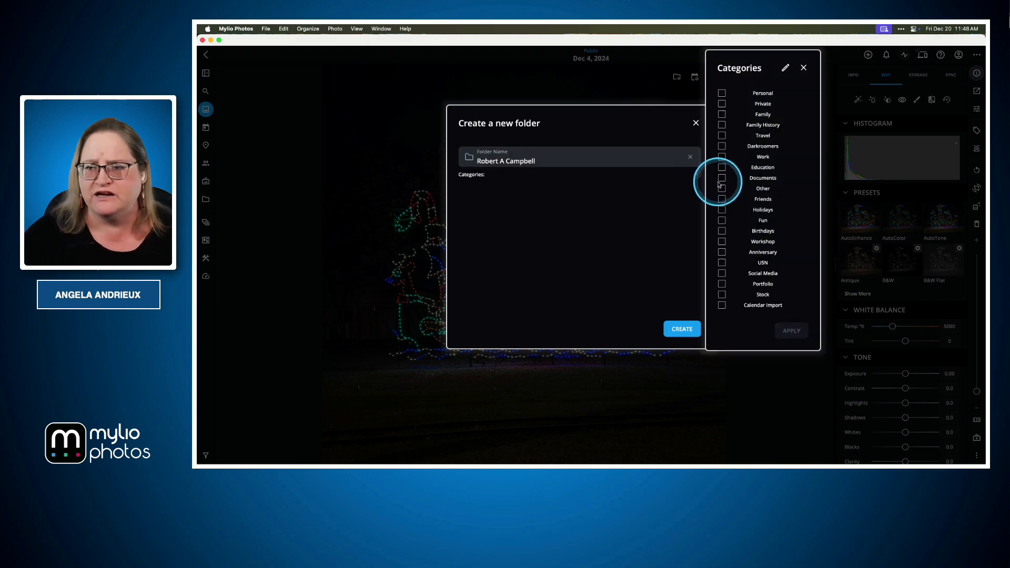
pyautogui.click(721, 124)
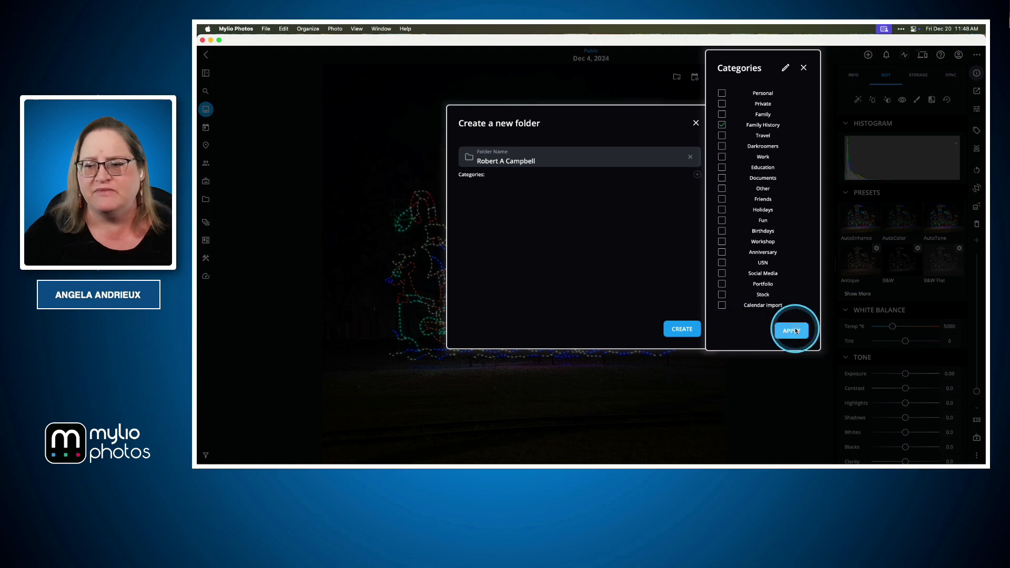
pyautogui.click(791, 330)
pyautogui.click(682, 329)
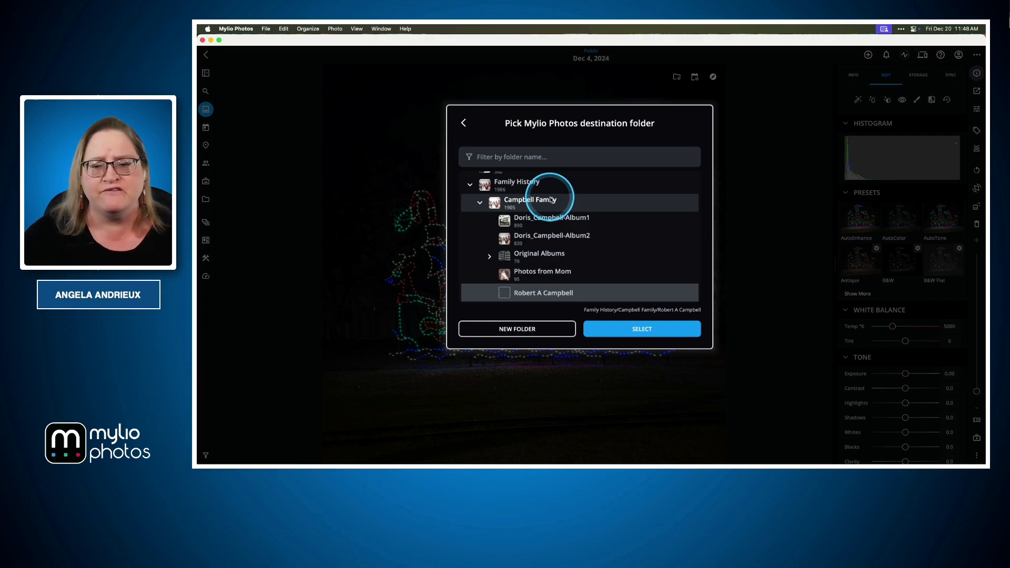
# Use the new subfolder as the copy destination and assign the Family History category to the files on import.
pyautogui.click(652, 331)
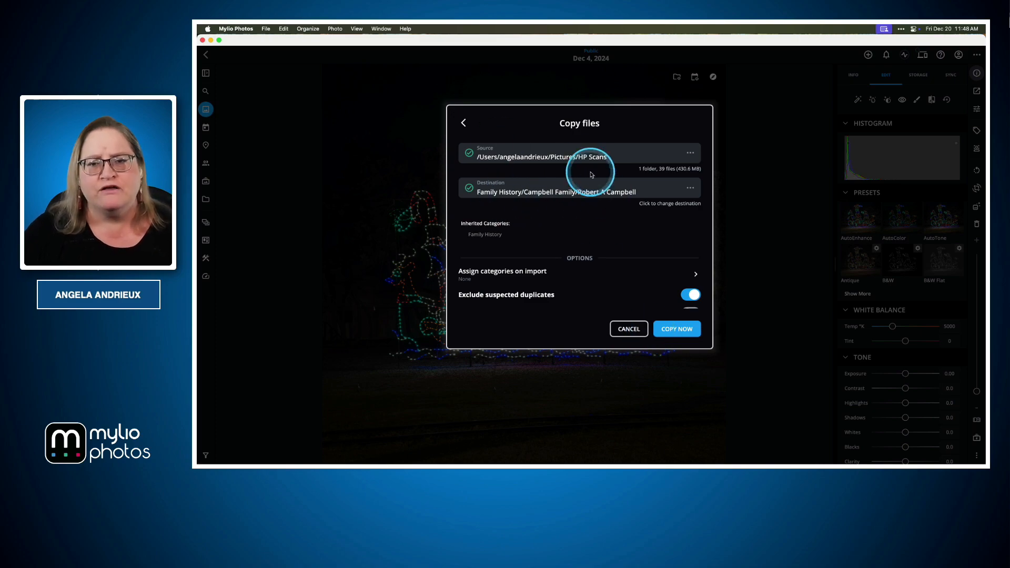
pyautogui.click(693, 274)
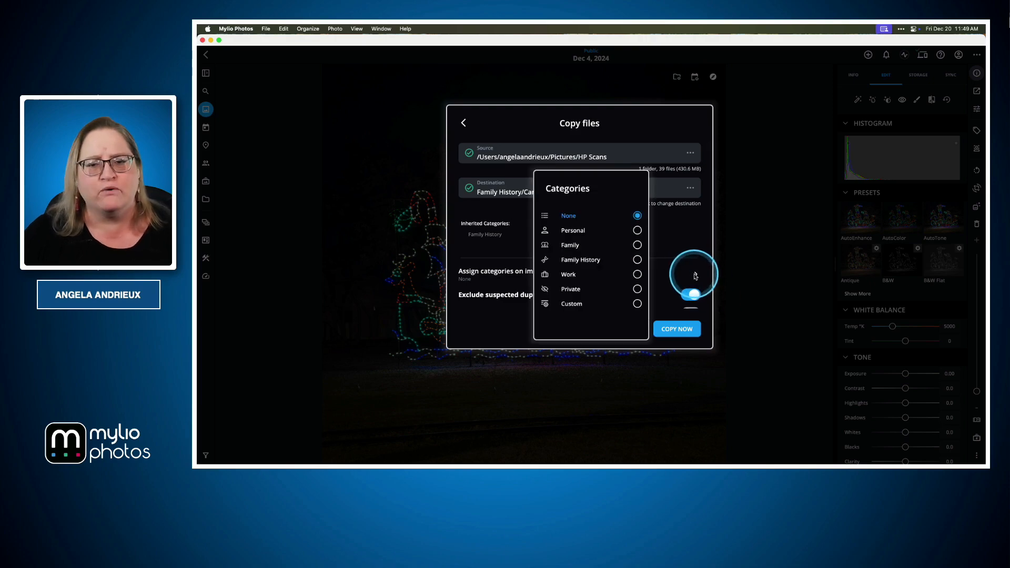
pyautogui.click(635, 261)
# In the advanced copy settings, turn off applying the IPTC card on import and set file naming to keep the existing filenames.
pyautogui.scroll(-3, 631, 267)
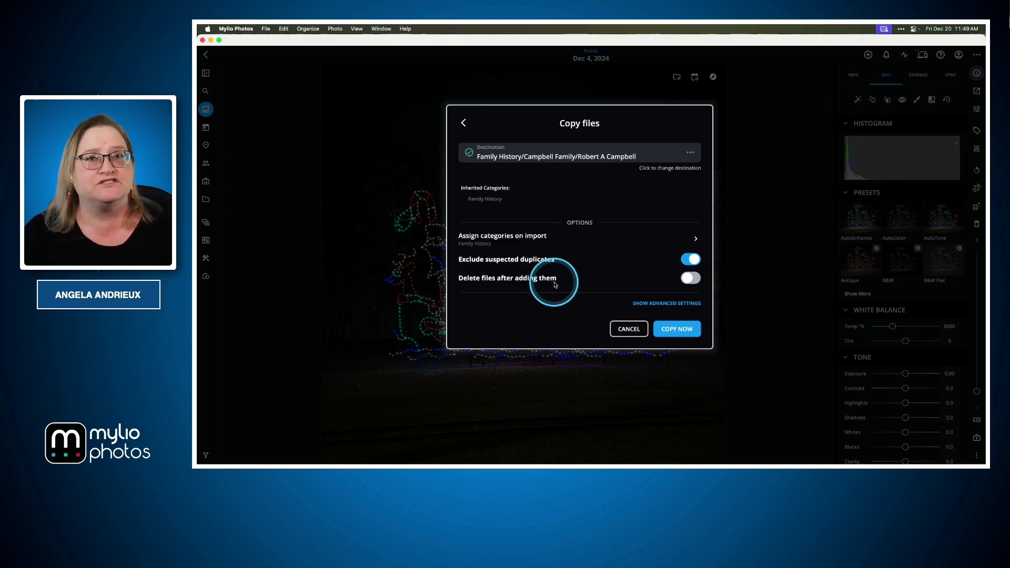
pyautogui.click(658, 305)
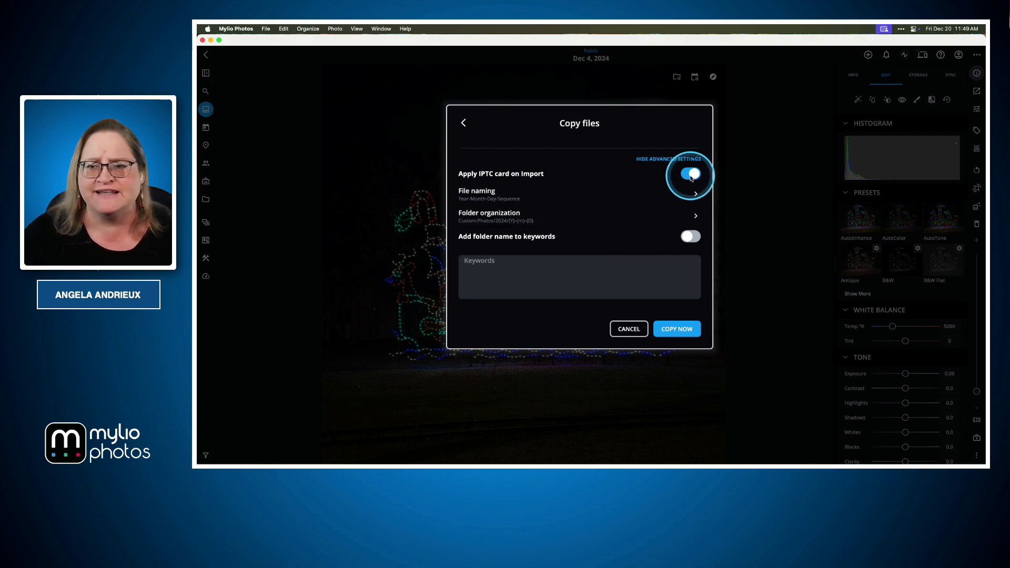
pyautogui.click(690, 175)
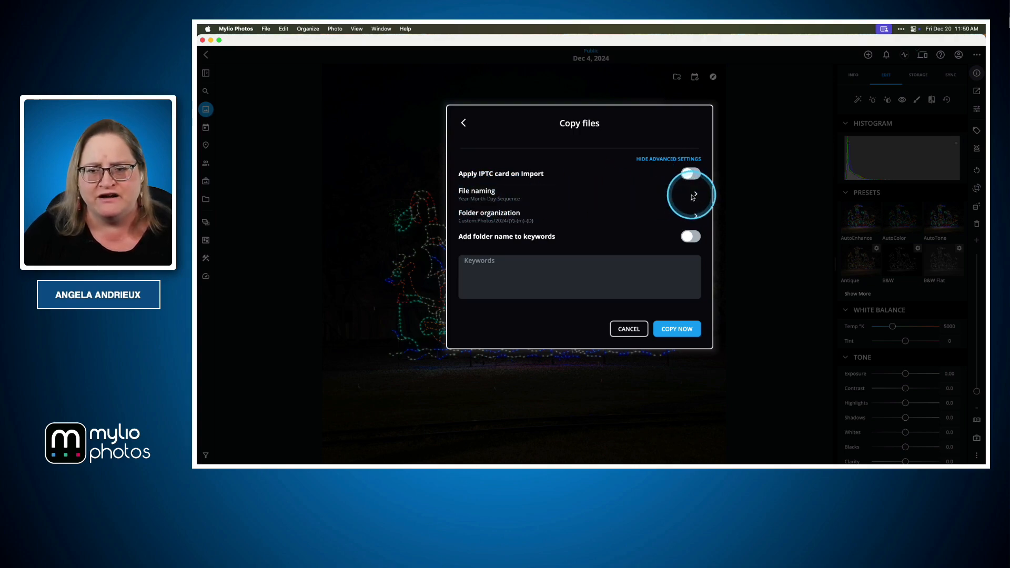
pyautogui.click(692, 193)
pyautogui.click(553, 178)
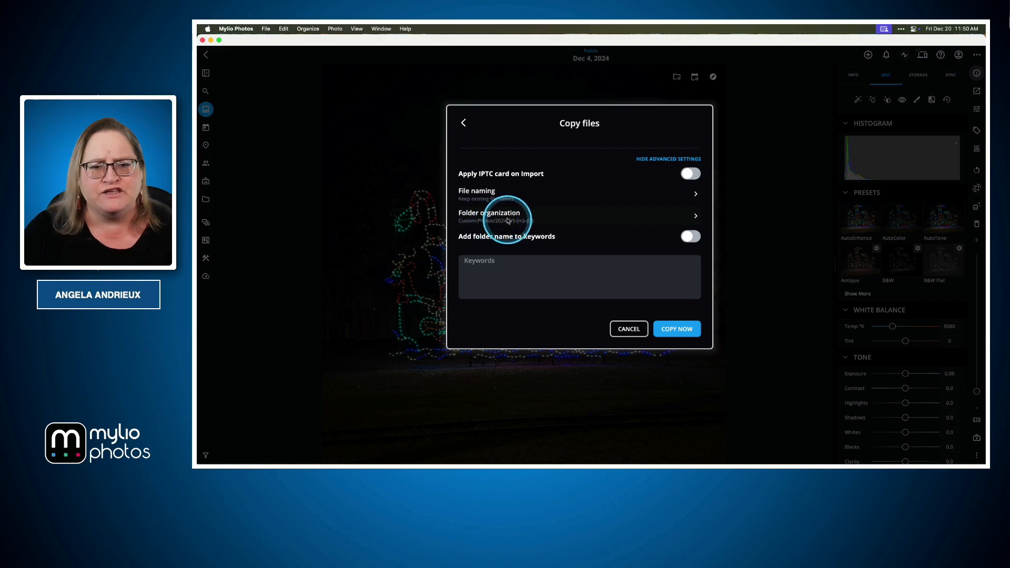
# Set the folder organization to add the contents of the selected folder and start copying the files.
pyautogui.click(696, 217)
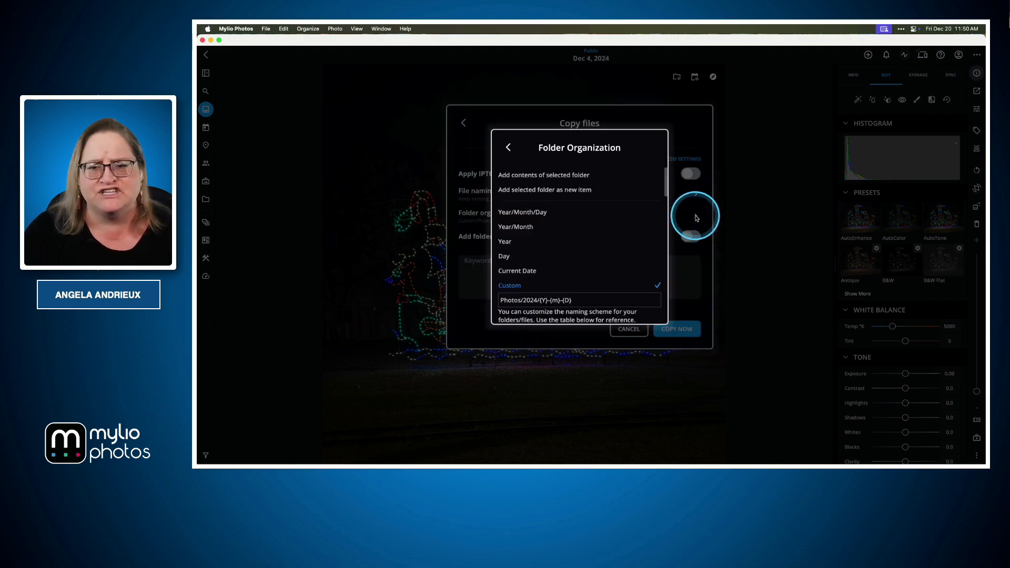
pyautogui.click(523, 178)
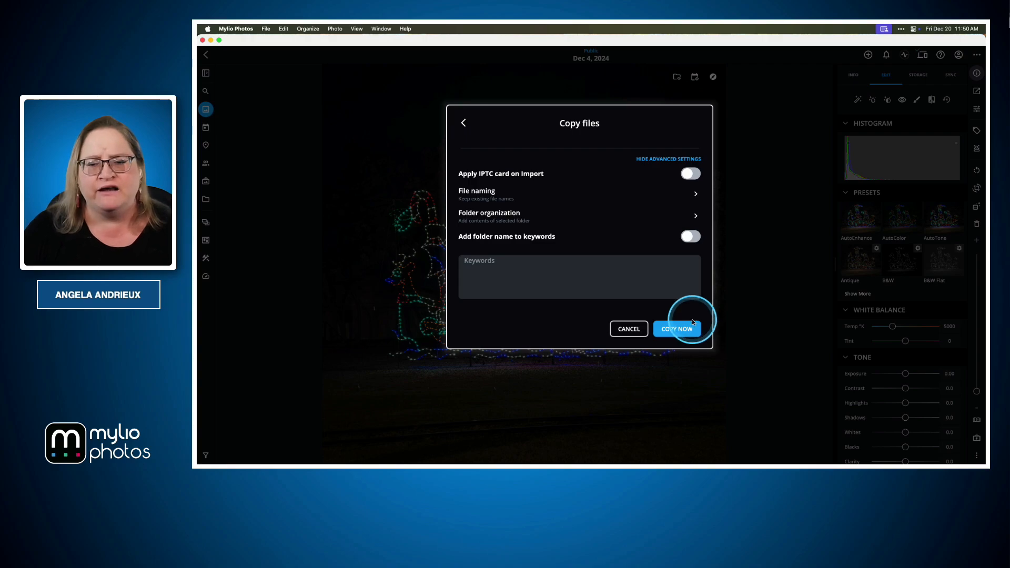
pyautogui.click(680, 331)
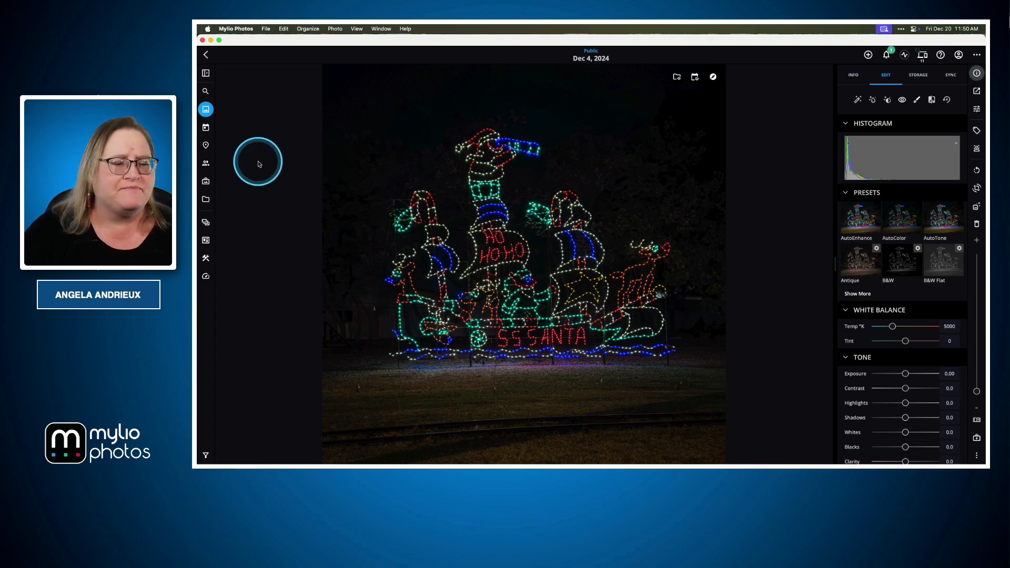
# Find the imported scans in All Photos, open the "This Is Your Life" cover scan and go to its containing folder.
pyautogui.click(206, 109)
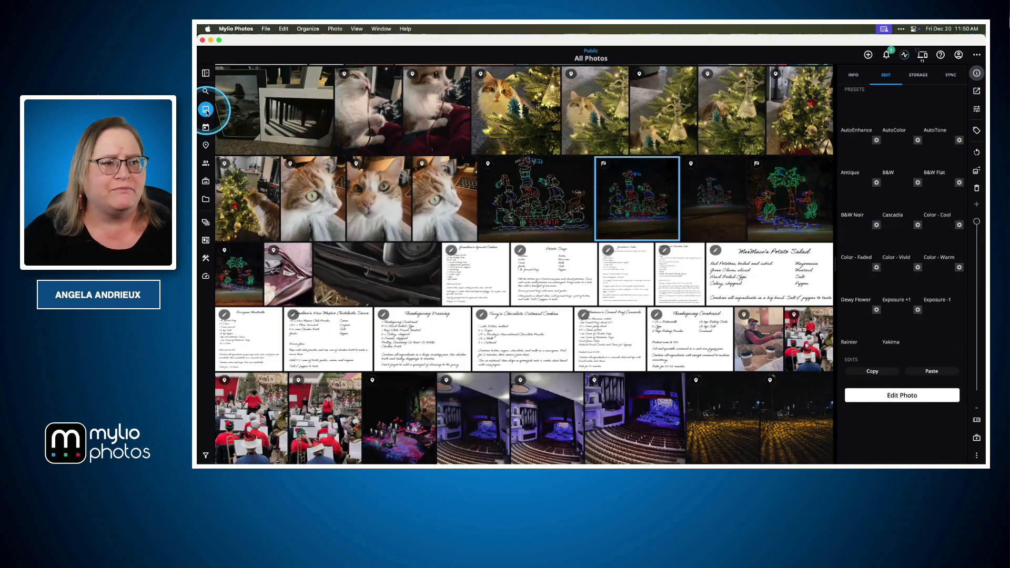
pyautogui.scroll(5, 453, 193)
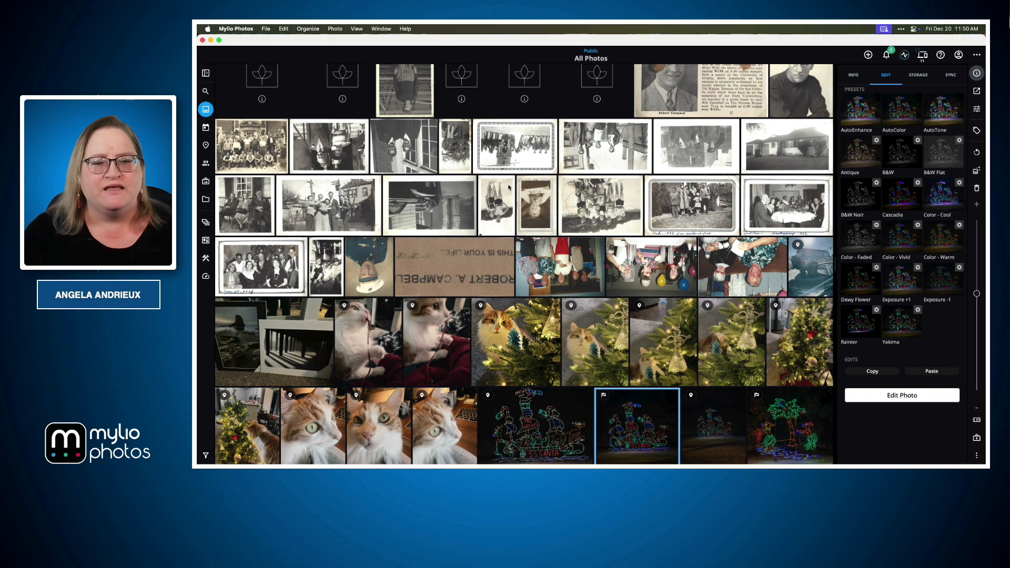
pyautogui.click(452, 255)
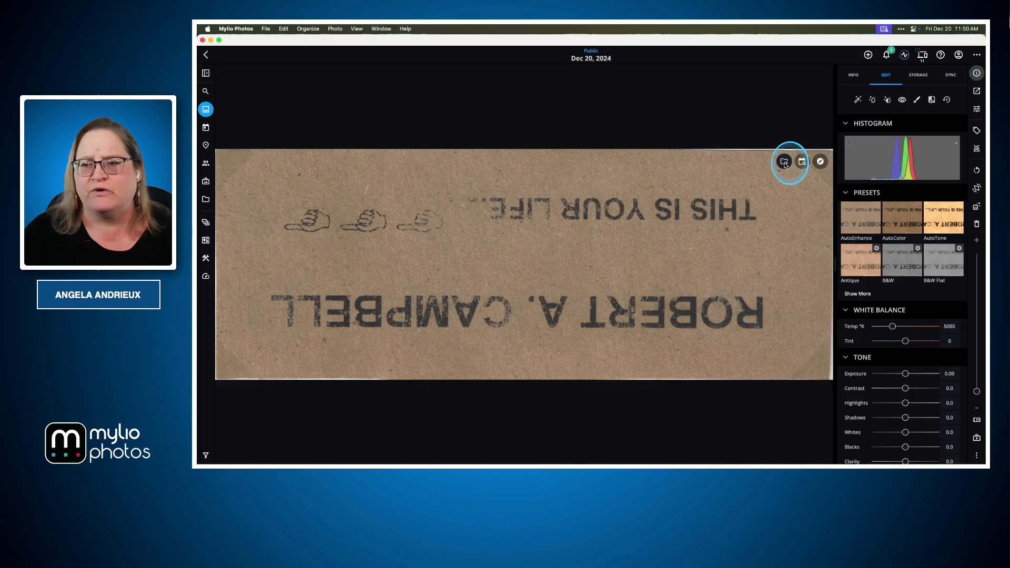
pyautogui.click(784, 163)
pyautogui.scroll(5, 763, 261)
pyautogui.scroll(10, 767, 259)
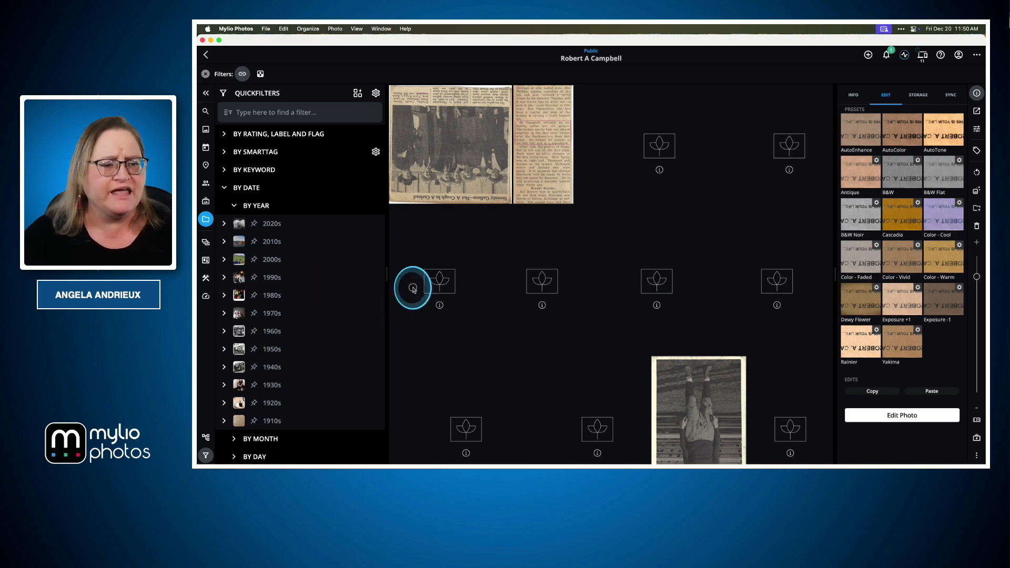
# Show the folder list, and hide the QuickFilters and the editing details to make room for the scans.
pyautogui.click(205, 438)
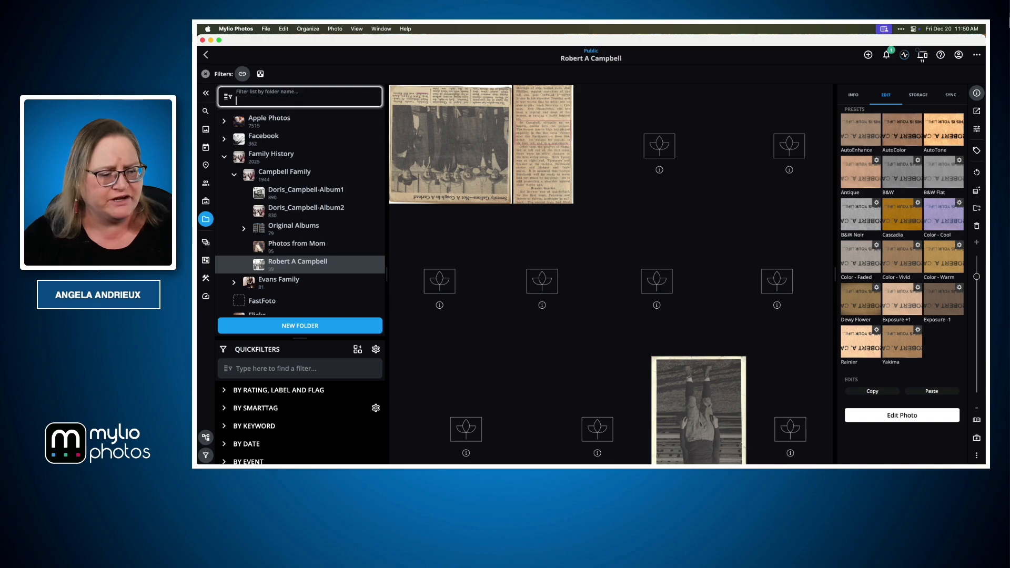
pyautogui.click(206, 455)
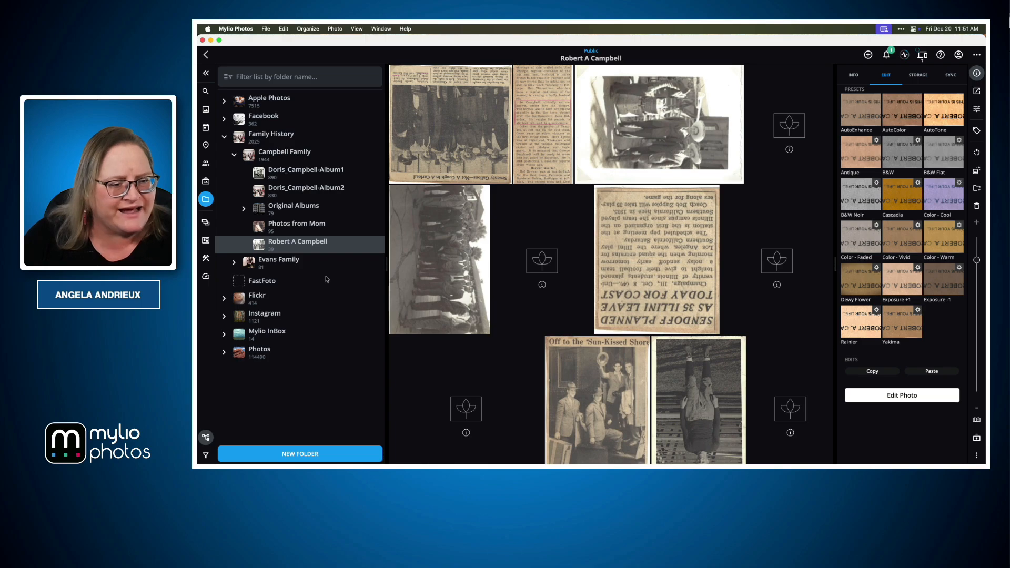
pyautogui.click(266, 296)
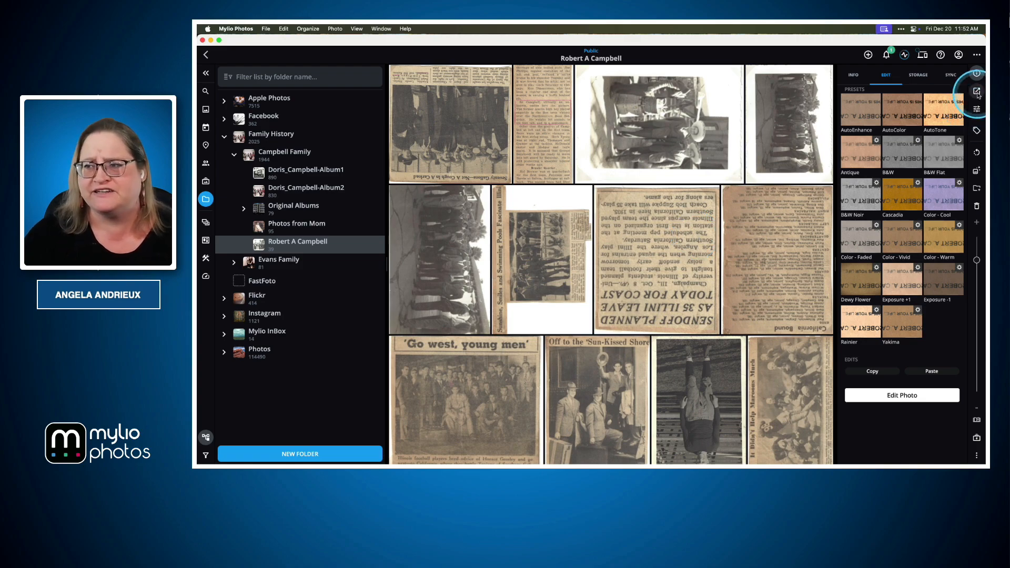
pyautogui.click(977, 109)
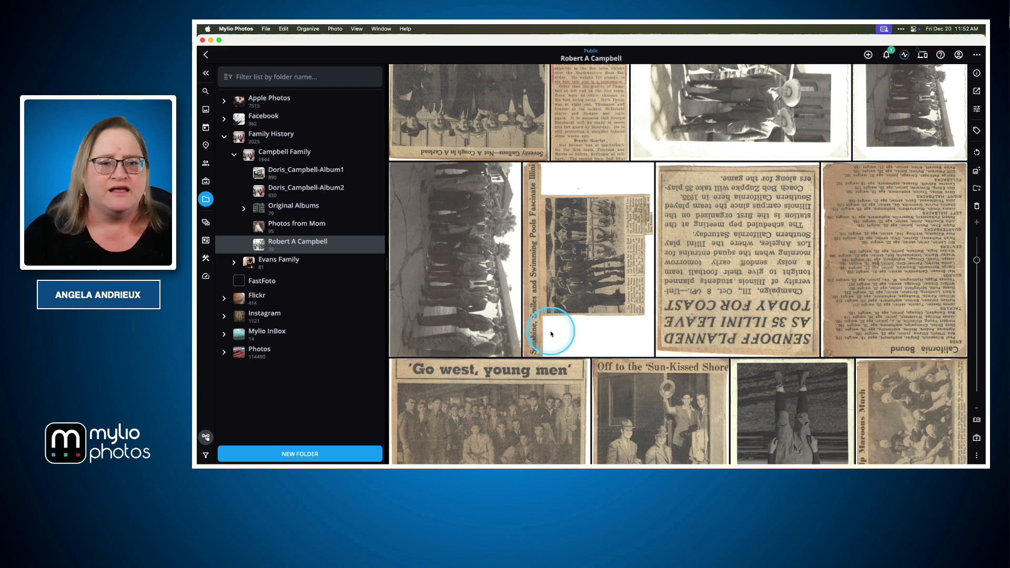
# Rotate the upside-down "Seventy Gallons" newspaper clipping at the start of the folder by 180 degrees.
pyautogui.scroll(2, 550, 332)
pyautogui.scroll(1, 551, 334)
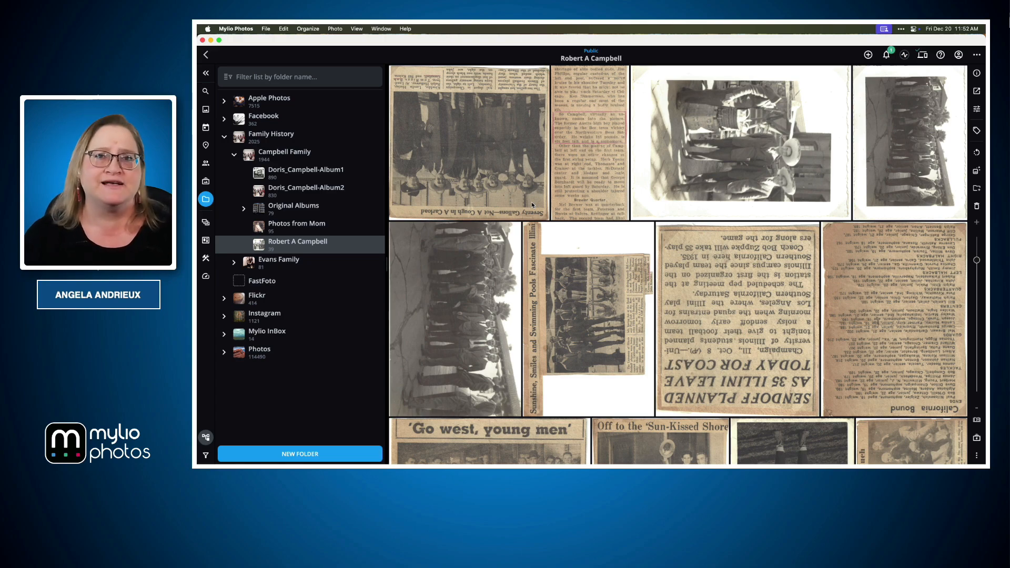
pyautogui.scroll(2, 559, 286)
pyautogui.click(487, 166)
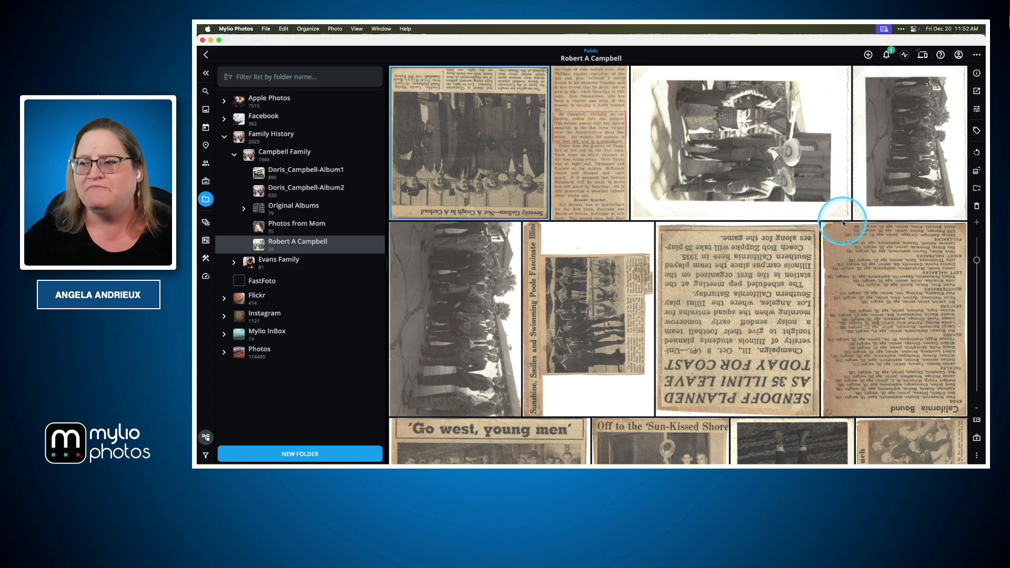
pyautogui.click(977, 154)
pyautogui.click(977, 154)
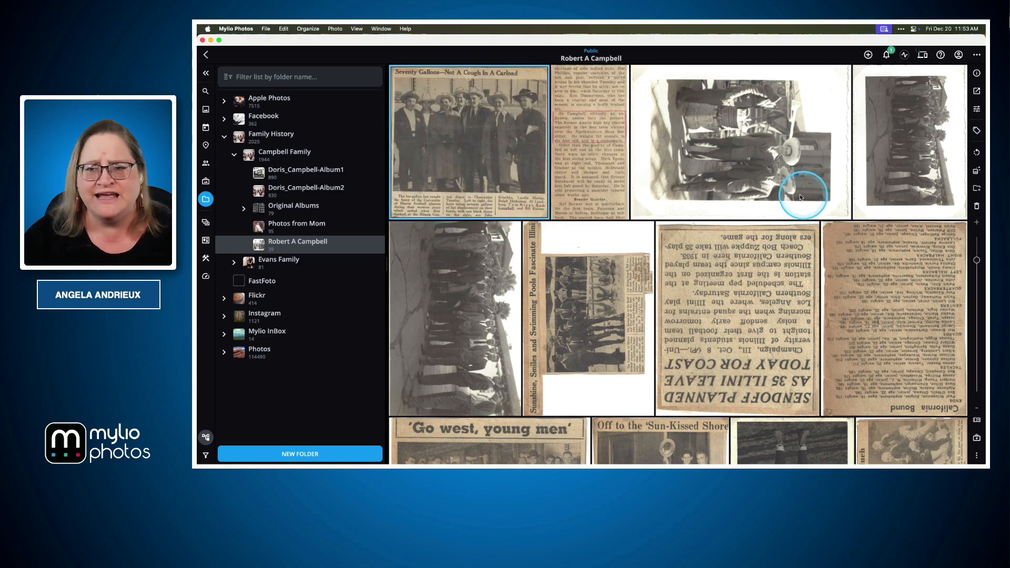
# Rotate the three sideways outdoor group photos 90 degrees counterclockwise, and turn the "Sunshine, Smiles and Swimming Pools" clipping upright.
pyautogui.click(775, 166)
pyautogui.keyDown('shift'); pyautogui.click(937, 157); pyautogui.keyUp('shift')
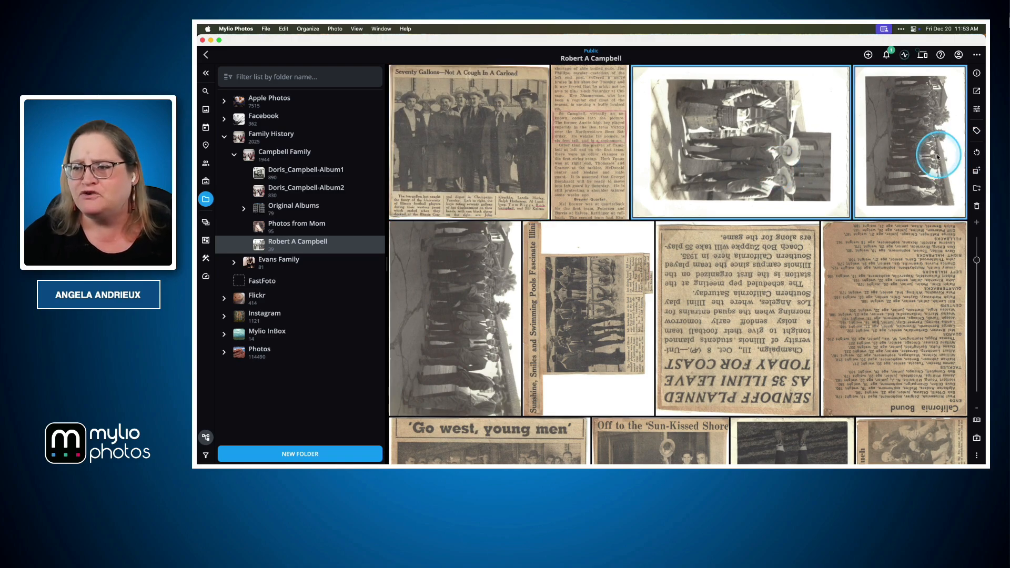
pyautogui.keyDown('shift'); pyautogui.click(471, 316); pyautogui.keyUp('shift')
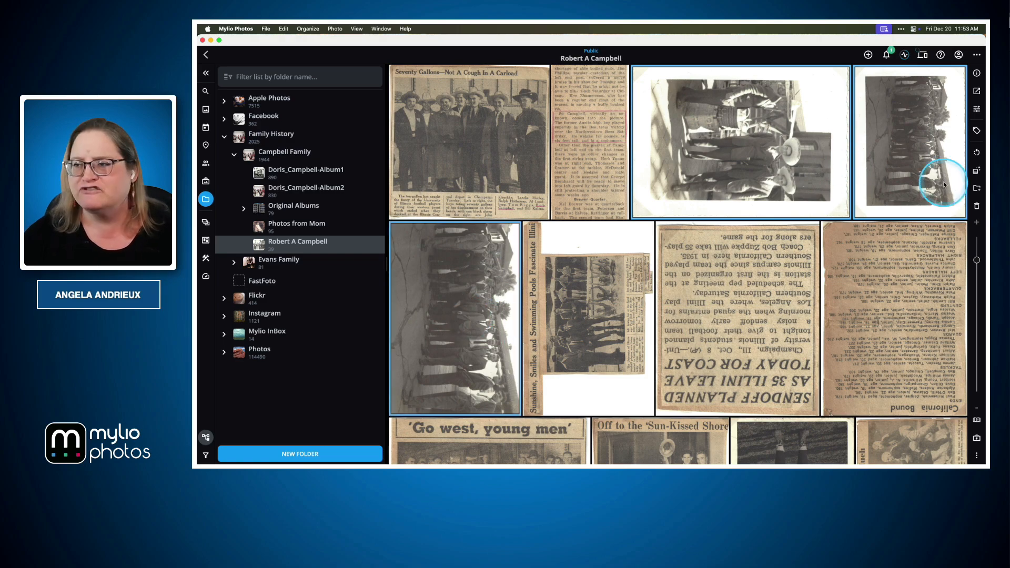
pyautogui.click(976, 153)
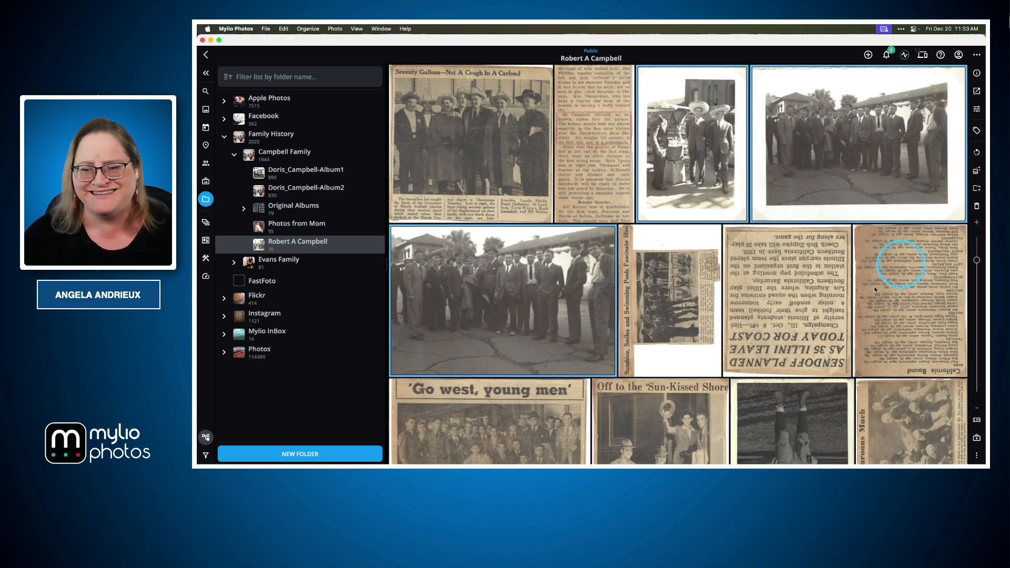
pyautogui.click(700, 316)
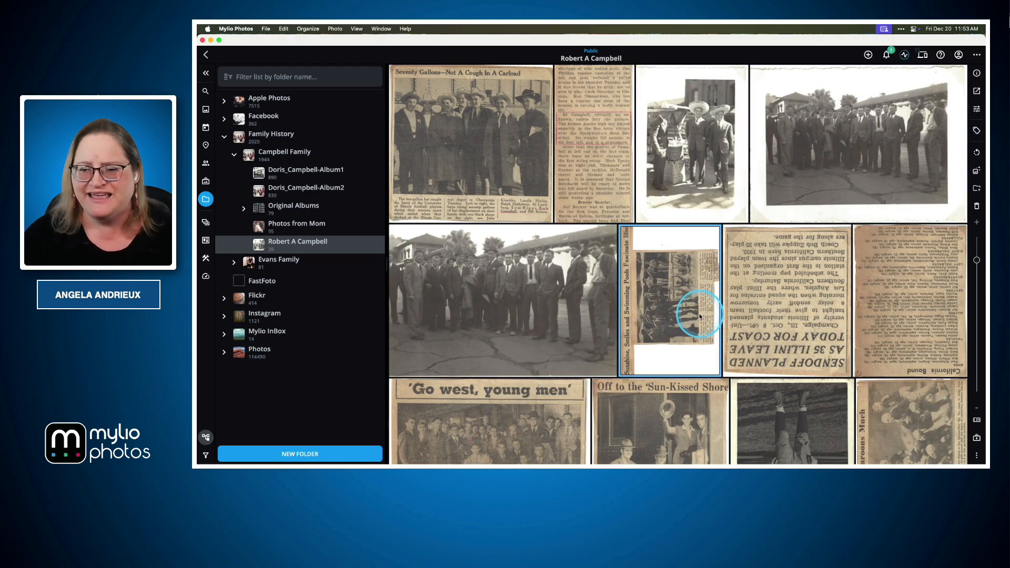
pyautogui.click(975, 152)
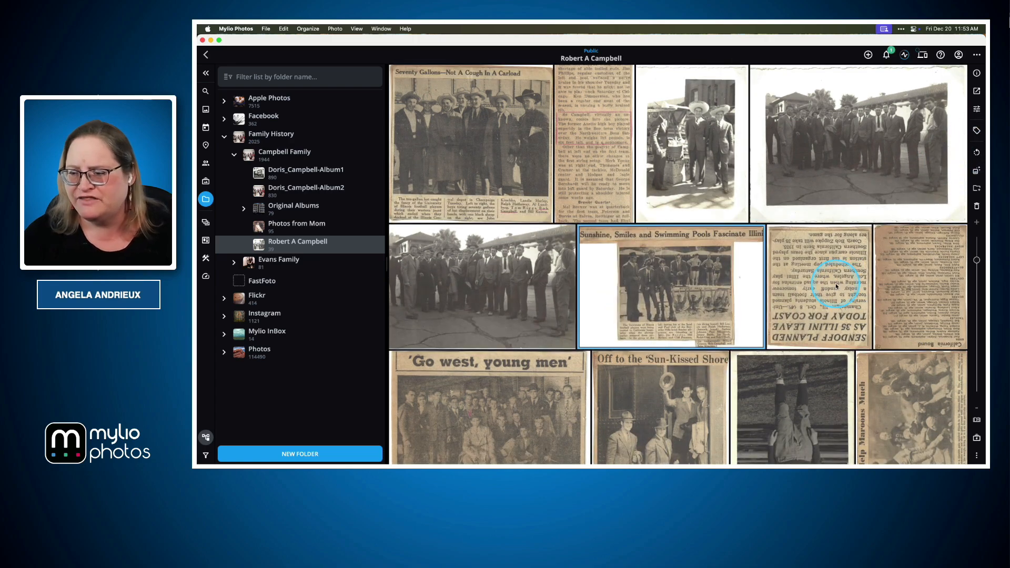
# Rotate the upside-down "Sendoff Planned" and "California Bound" clippings together by 180 degrees.
pyautogui.click(847, 287)
pyautogui.keyDown('super'); pyautogui.click(945, 282); pyautogui.keyUp('super')
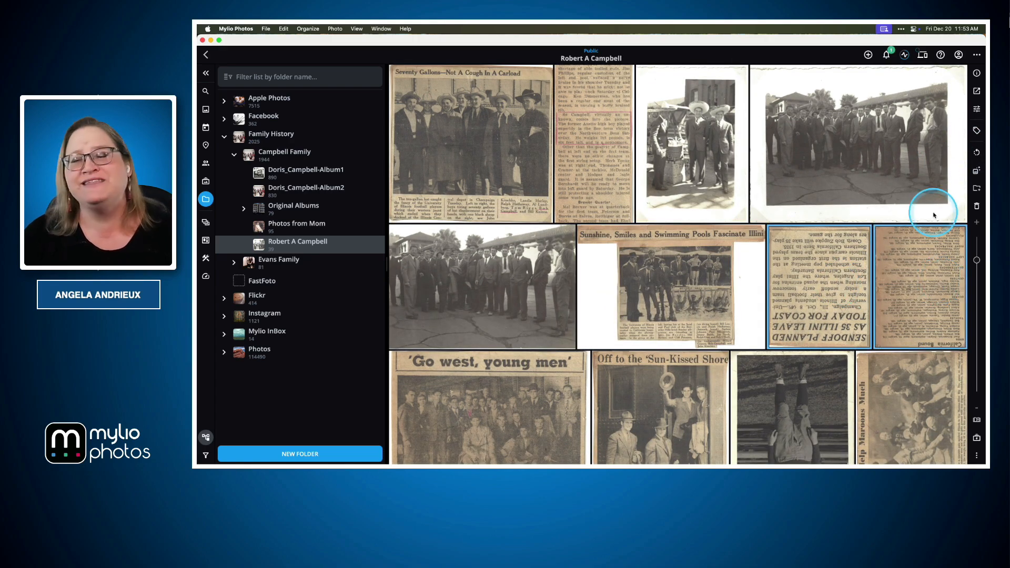
pyautogui.scroll(1, 934, 213)
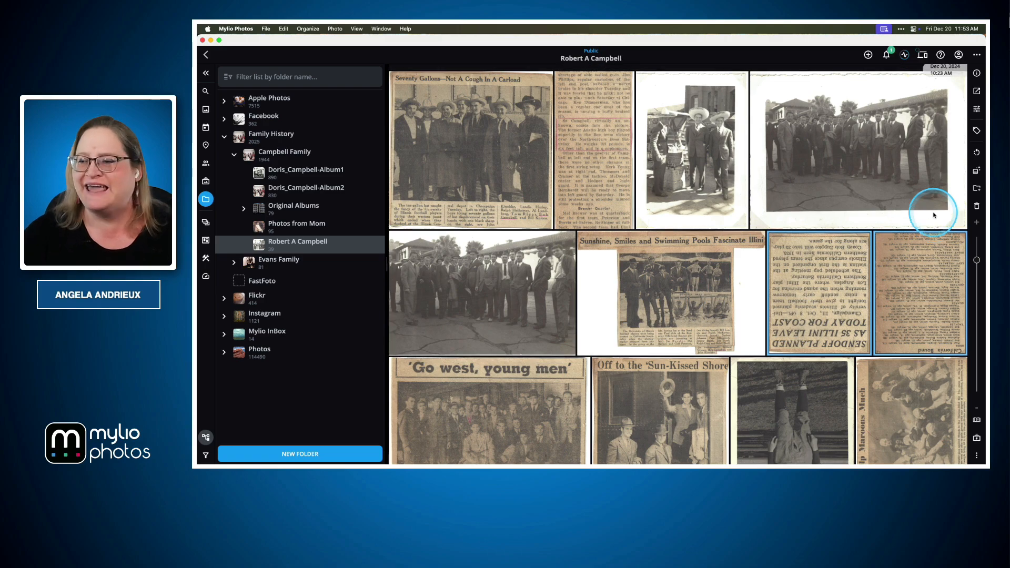
pyautogui.click(977, 153)
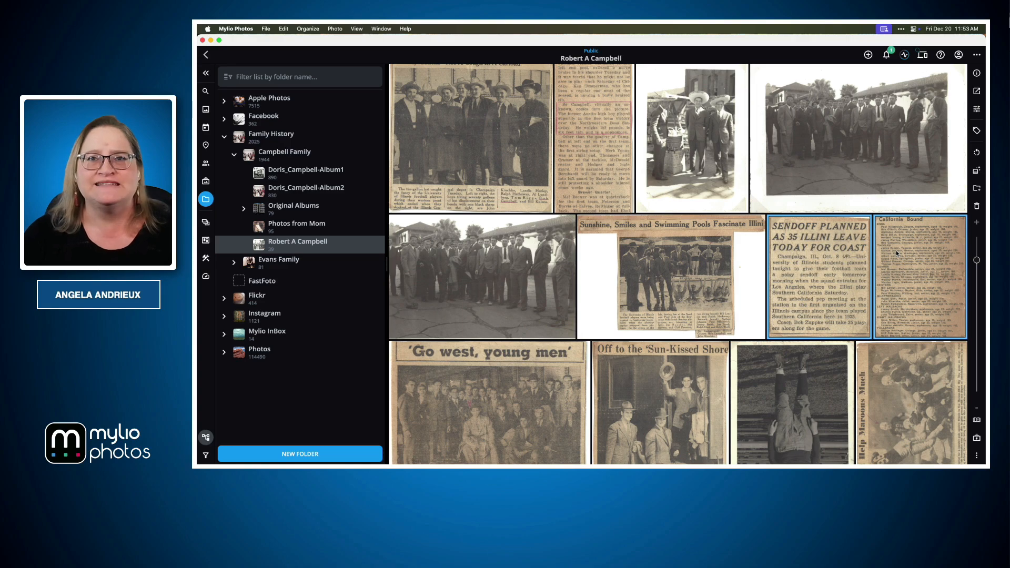
# Rotate the two upside-down football player photos, one standing and one crouching, together by 180 degrees.
pyautogui.scroll(-5, 744, 286)
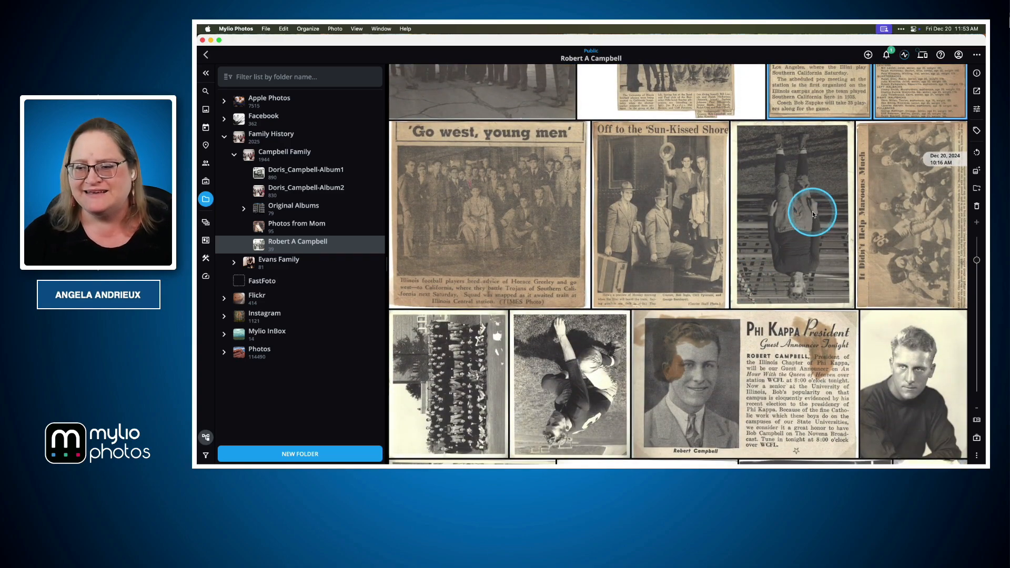
pyautogui.scroll(-1, 818, 218)
pyautogui.click(817, 208)
pyautogui.keyDown('super'); pyautogui.click(574, 382); pyautogui.keyUp('super')
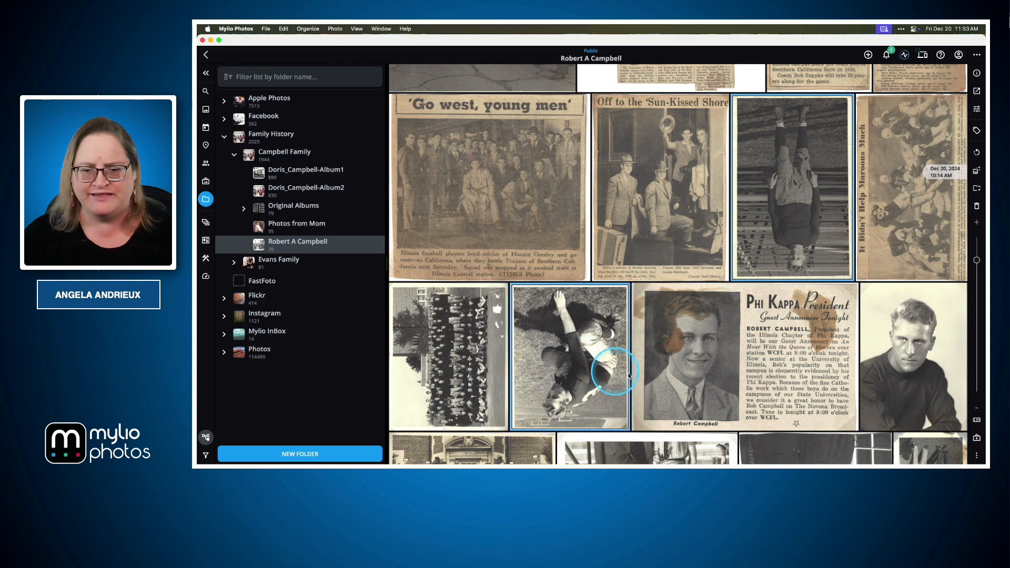
pyautogui.click(975, 154)
pyautogui.click(976, 155)
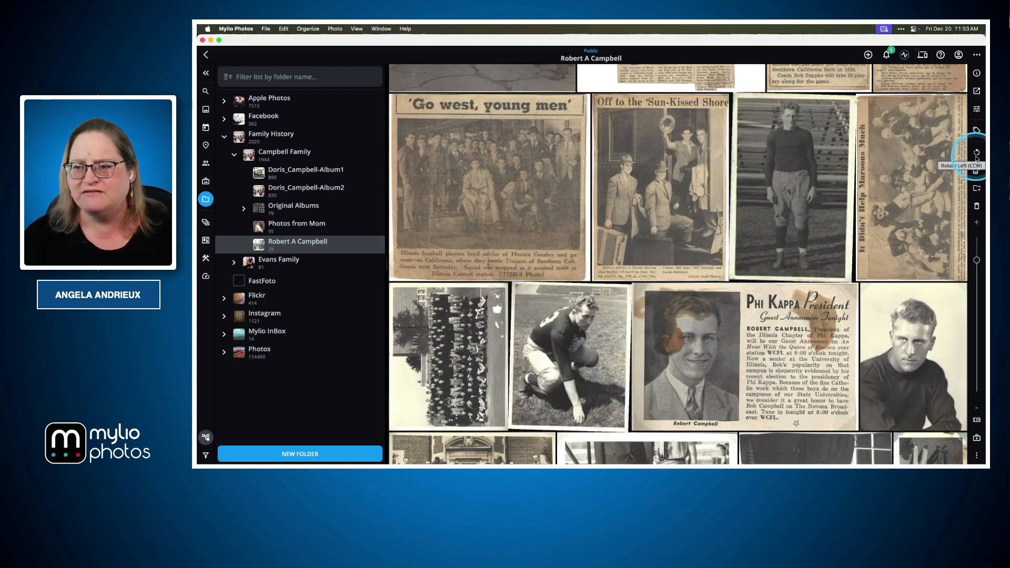
# Turn the sideways "It Didn't Help Maroons Much" clipping upright.
pyautogui.click(965, 155)
pyautogui.click(976, 153)
pyautogui.click(976, 154)
pyautogui.click(977, 154)
pyautogui.click(816, 152)
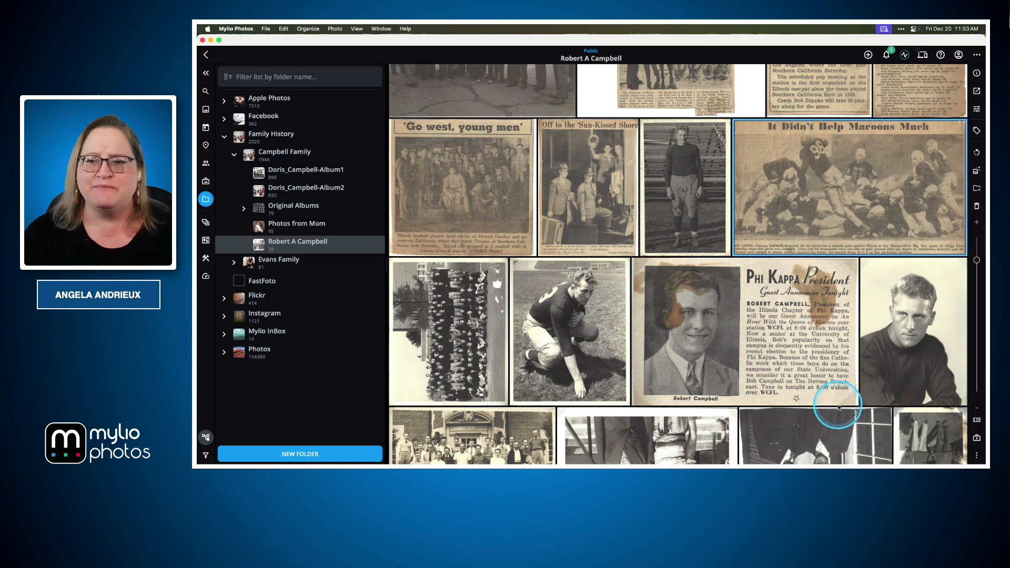
# Turn the sideways football team photo upright with three counterclockwise rotations.
pyautogui.scroll(-2, 799, 321)
pyautogui.scroll(-2, 800, 330)
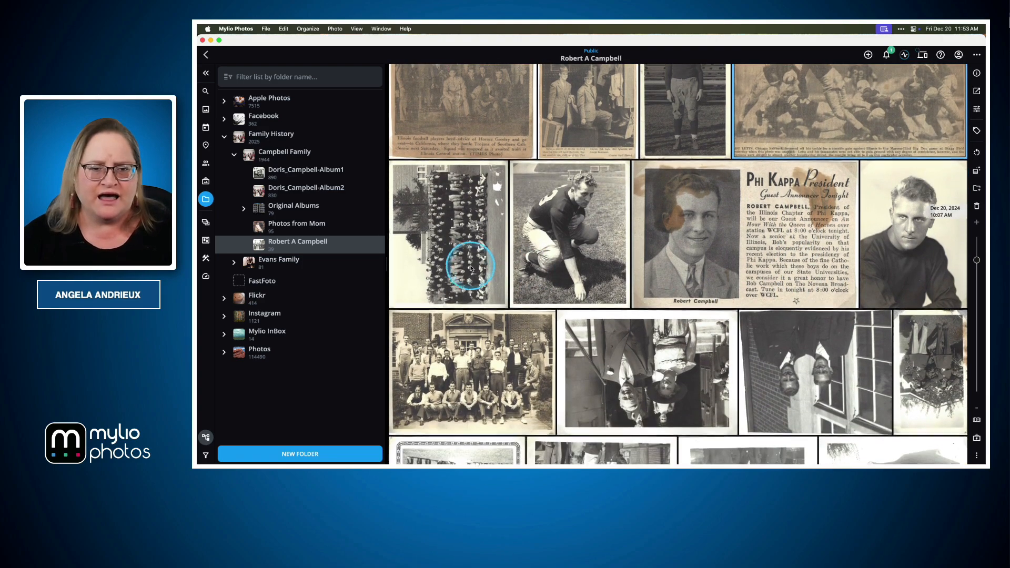
pyautogui.click(462, 226)
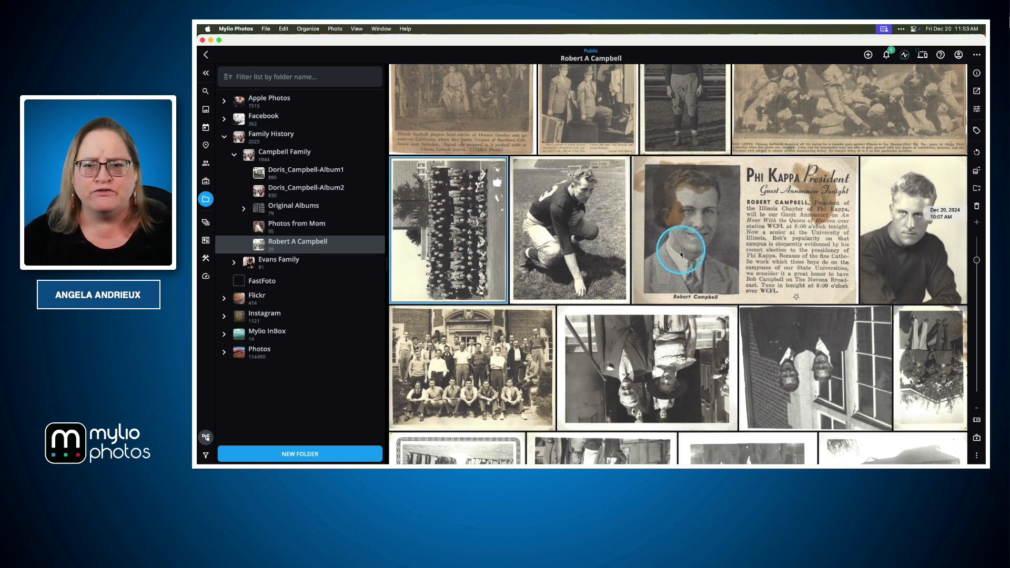
pyautogui.click(976, 152)
pyautogui.click(976, 153)
pyautogui.click(976, 153)
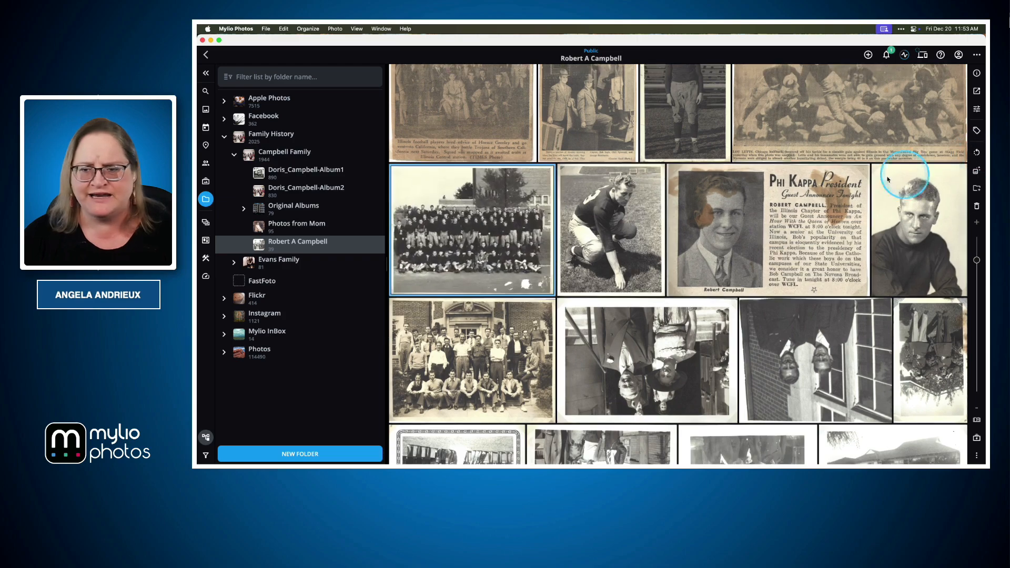
# Select the six upside-down photos in the two rows below the team photo and rotate them together by 180 degrees.
pyautogui.scroll(-3, 847, 180)
pyautogui.click(726, 248)
pyautogui.keyDown('shift'); pyautogui.click(874, 251); pyautogui.keyUp('shift')
pyautogui.keyDown('shift'); pyautogui.click(928, 228); pyautogui.keyUp('shift')
pyautogui.keyDown('shift'); pyautogui.click(472, 356); pyautogui.keyUp('shift')
pyautogui.keyDown('shift'); pyautogui.click(617, 358); pyautogui.keyUp('shift')
pyautogui.keyDown('shift'); pyautogui.click(723, 352); pyautogui.keyUp('shift')
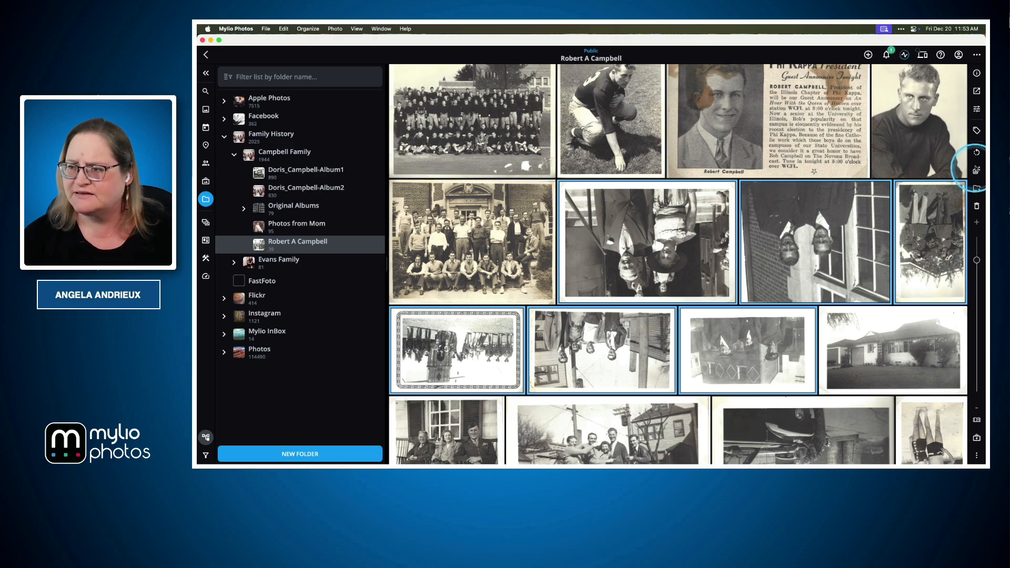
pyautogui.click(977, 151)
pyautogui.click(977, 151)
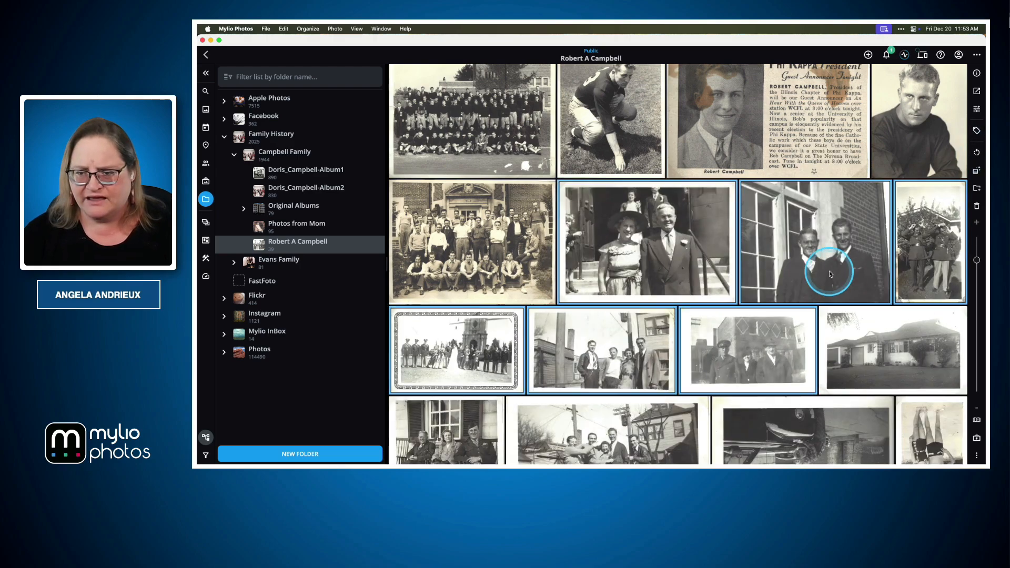
# Select the upside-down car, swimsuit couple, boy portrait and beach group photos and rotate them together by 180 degrees.
pyautogui.scroll(-1, 825, 271)
pyautogui.scroll(-5, 825, 271)
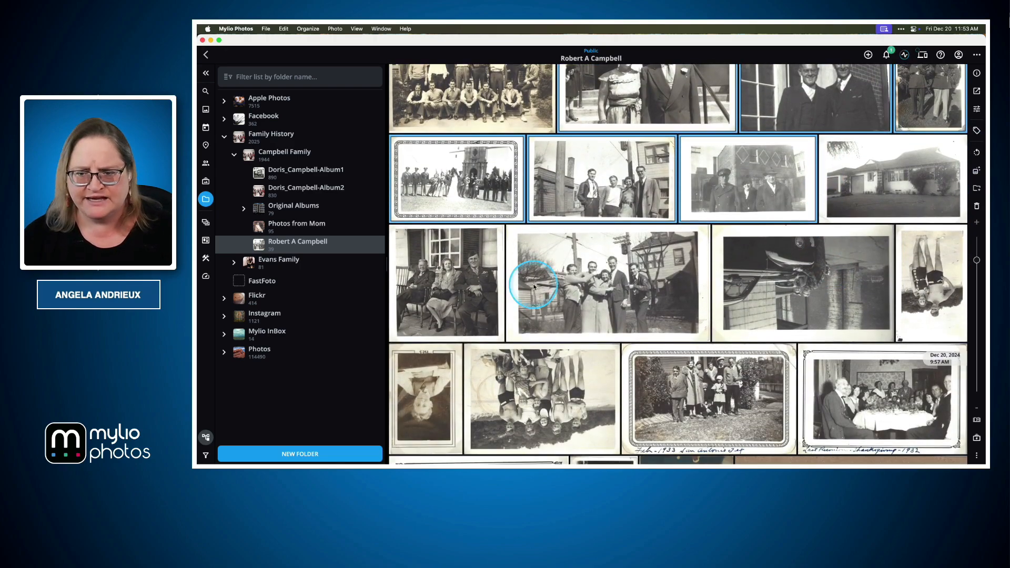
pyautogui.scroll(-1, 622, 279)
pyautogui.click(855, 265)
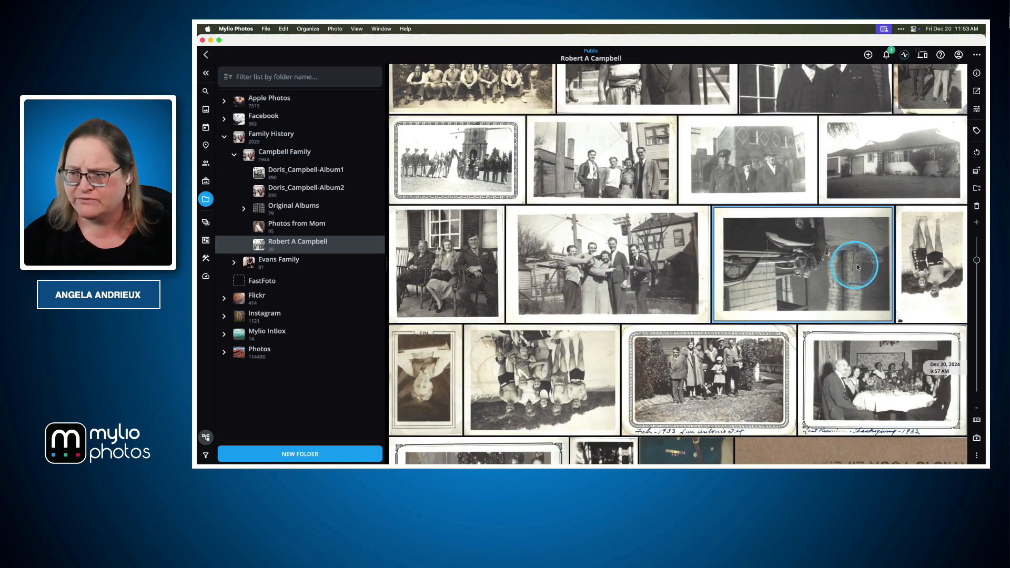
pyautogui.keyDown('shift'); pyautogui.click(930, 274); pyautogui.keyUp('shift')
pyautogui.keyDown('shift'); pyautogui.click(421, 394); pyautogui.keyUp('shift')
pyautogui.keyDown('shift'); pyautogui.click(567, 395); pyautogui.keyUp('shift')
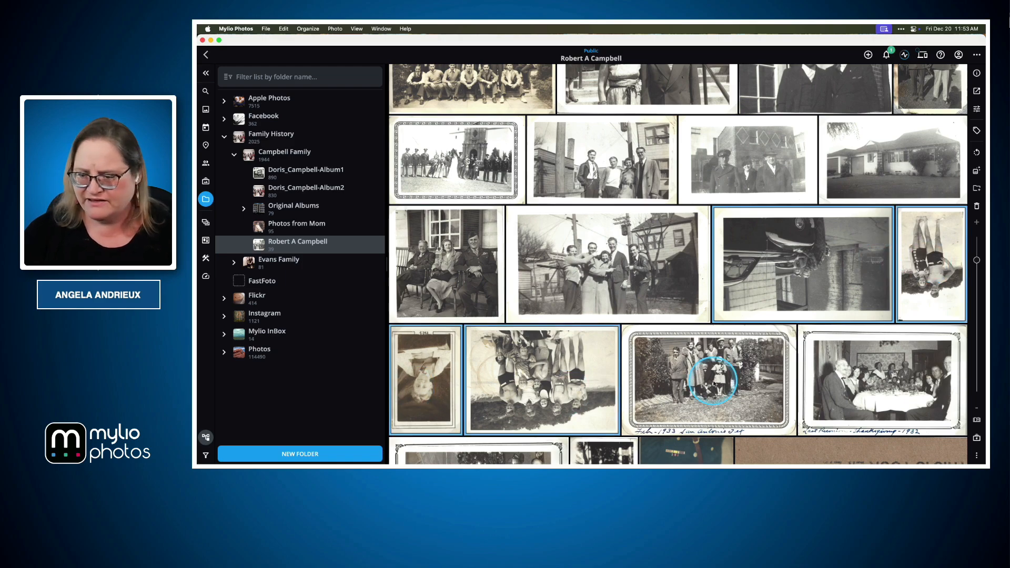
pyautogui.click(977, 153)
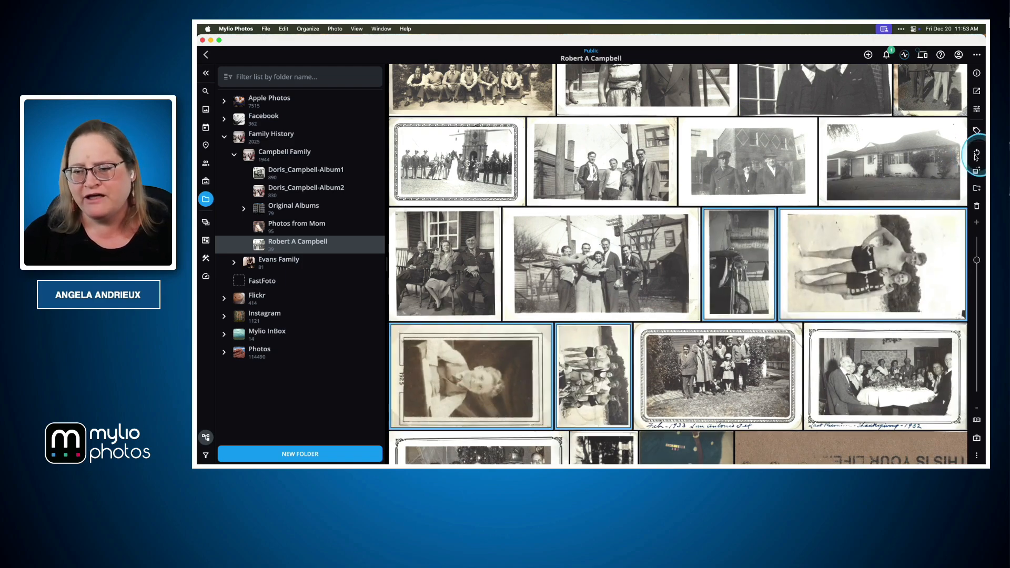
pyautogui.click(976, 153)
# Select the upside-down Marine portrait, the "This Is Your Life" cover and the three color party photos, and rotate them by 180 degrees.
pyautogui.scroll(-5, 830, 227)
pyautogui.scroll(-5, 830, 227)
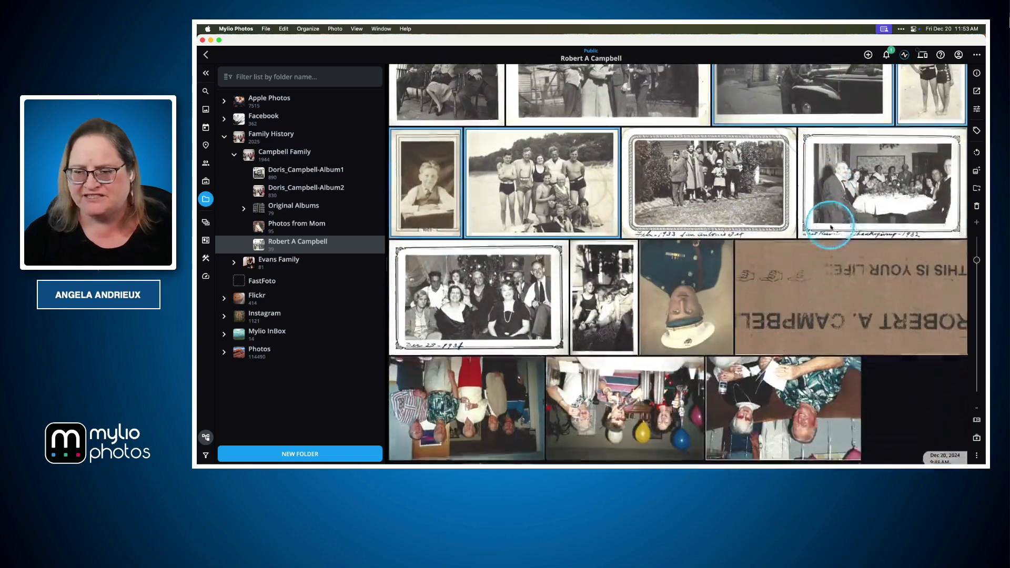
pyautogui.click(692, 301)
pyautogui.keyDown('super'); pyautogui.click(787, 305); pyautogui.keyUp('super')
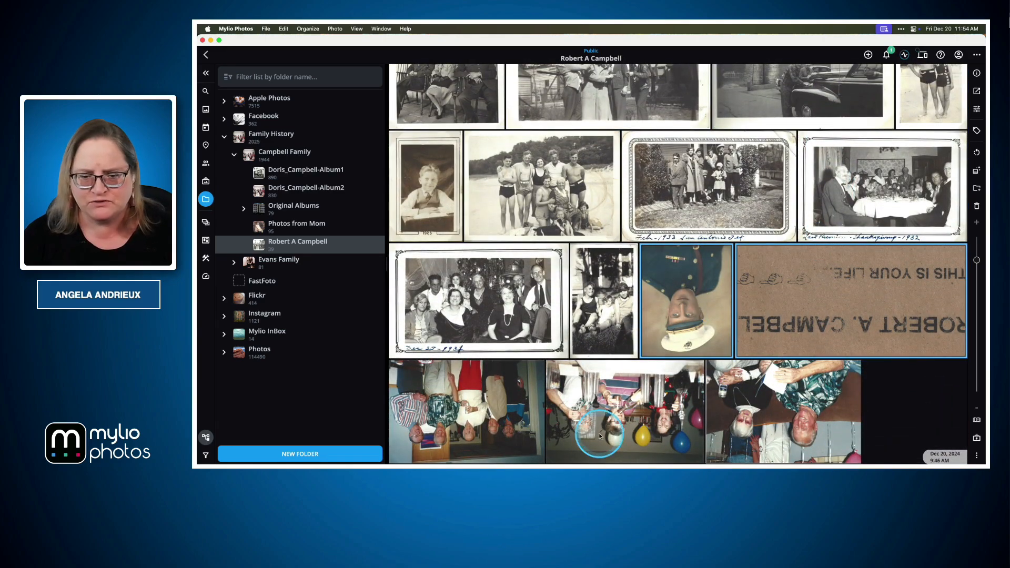
pyautogui.keyDown('super'); pyautogui.click(480, 440); pyautogui.keyUp('super')
pyautogui.keyDown('super'); pyautogui.click(638, 414); pyautogui.keyUp('super')
pyautogui.keyDown('super'); pyautogui.click(738, 412); pyautogui.keyUp('super')
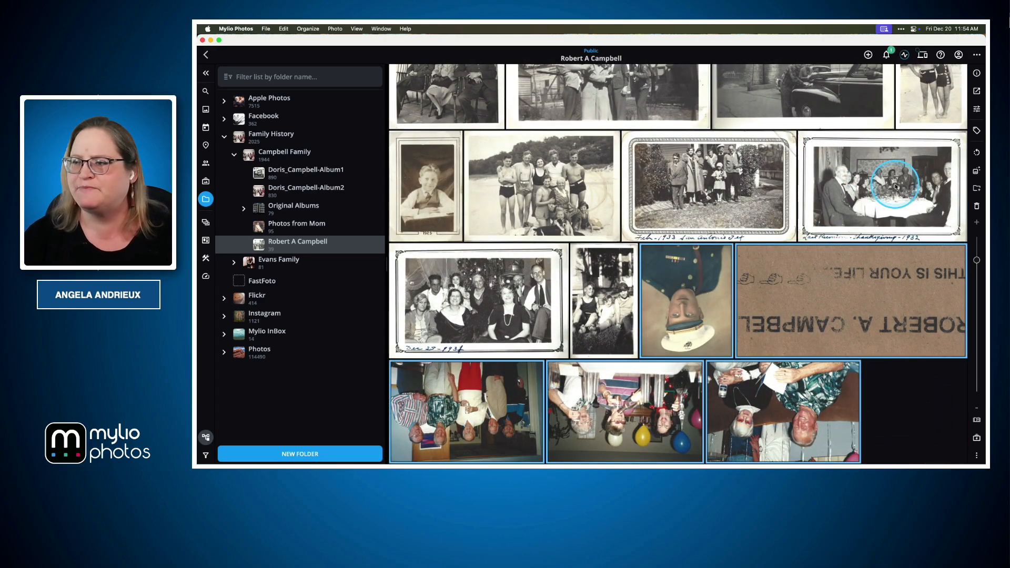
pyautogui.click(977, 153)
pyautogui.click(977, 153)
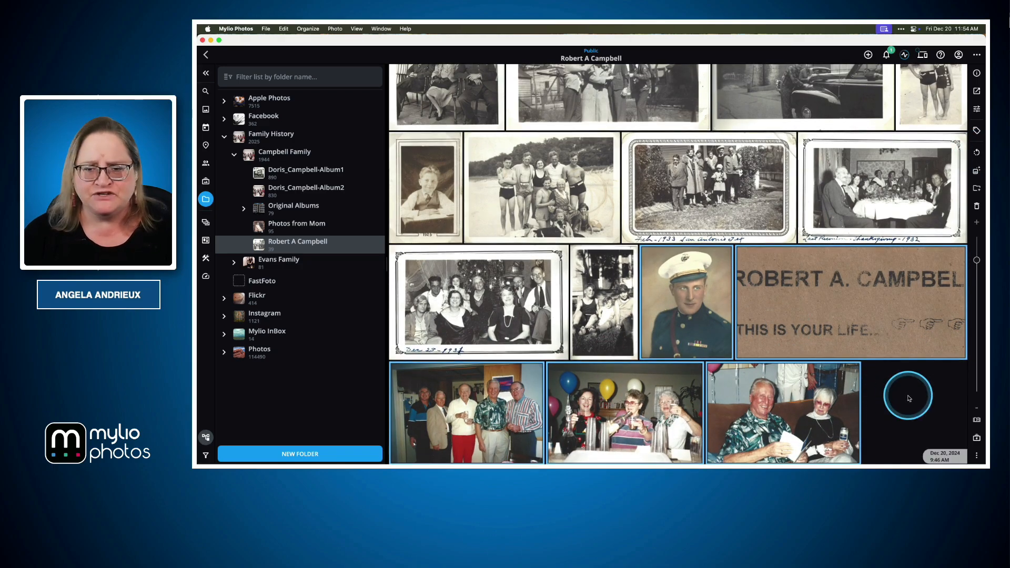
# Select all photos in the folder and set their Date Created to Undated.
pyautogui.scroll(3, 871, 391)
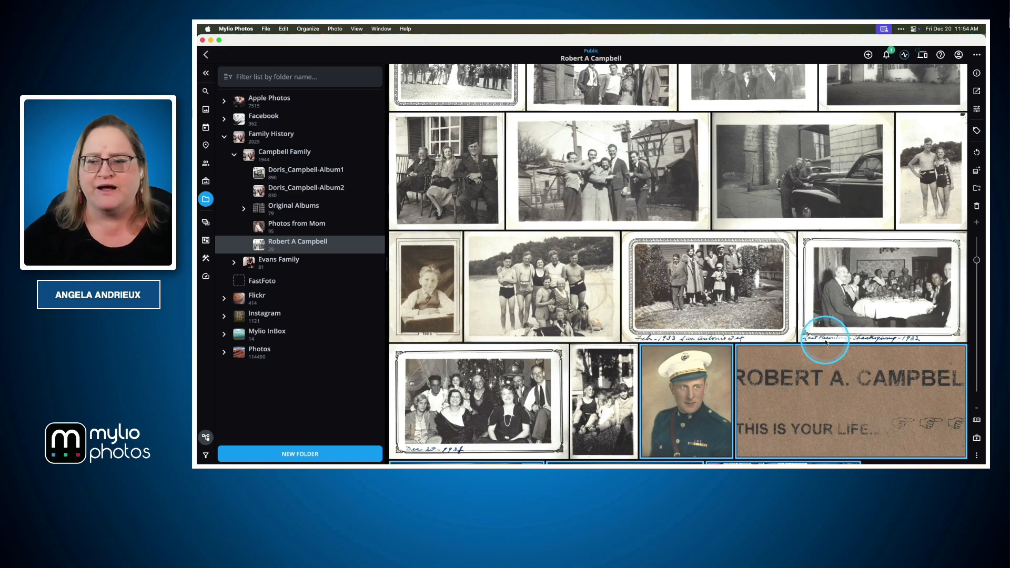
pyautogui.press('super+a')
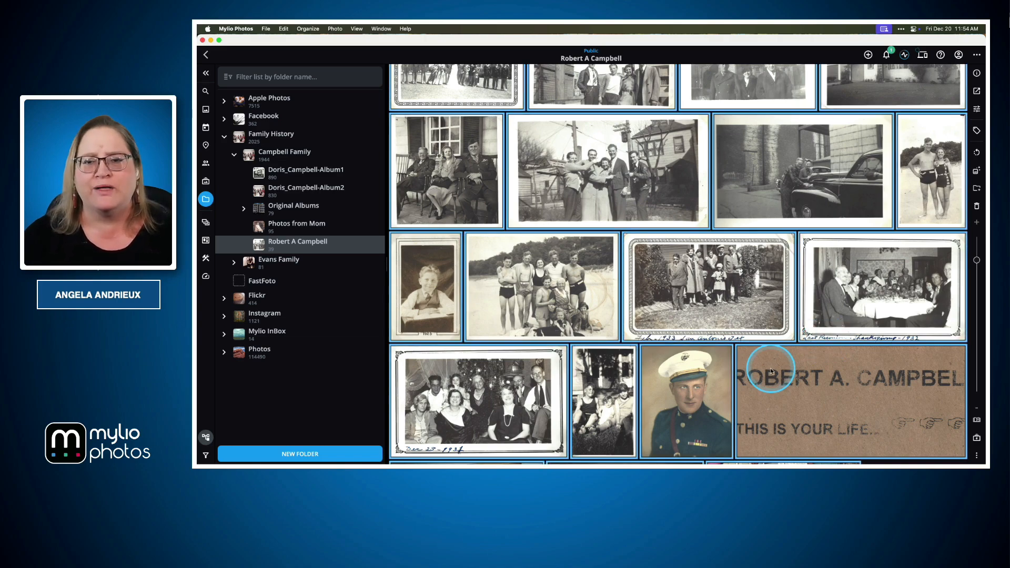
pyautogui.click(977, 73)
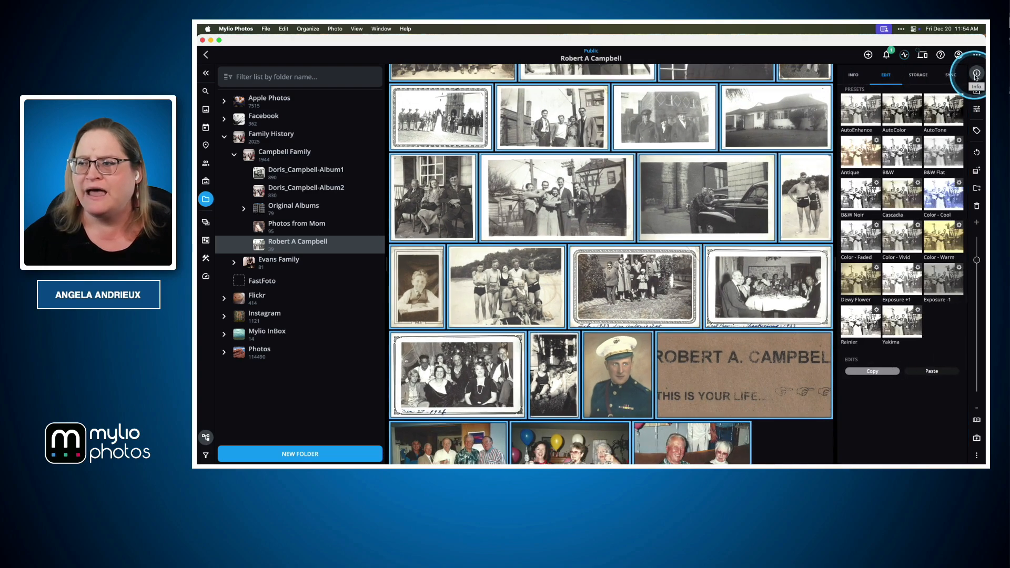
pyautogui.click(854, 75)
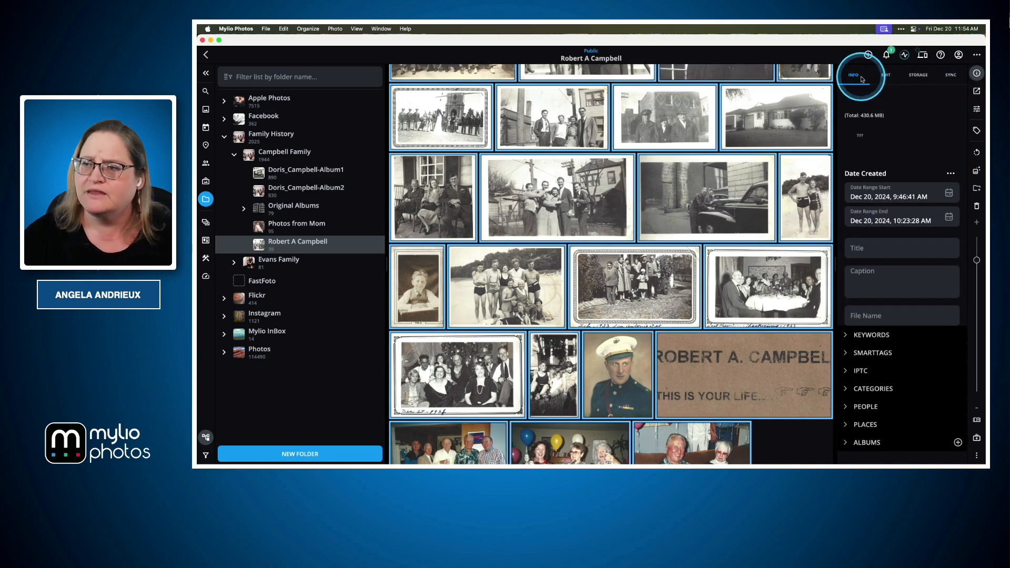
pyautogui.click(950, 174)
pyautogui.scroll(-2, 931, 256)
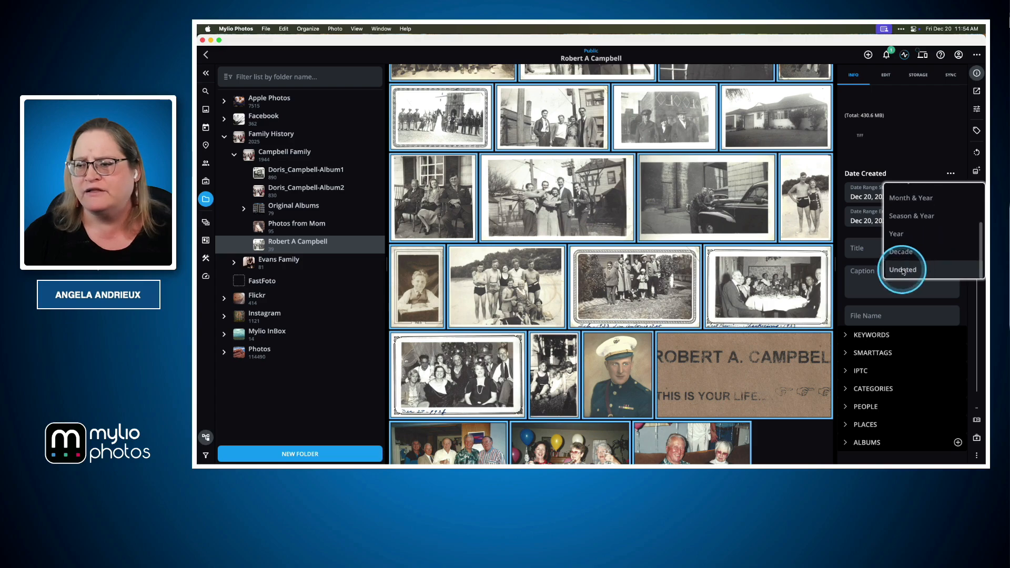
pyautogui.click(926, 268)
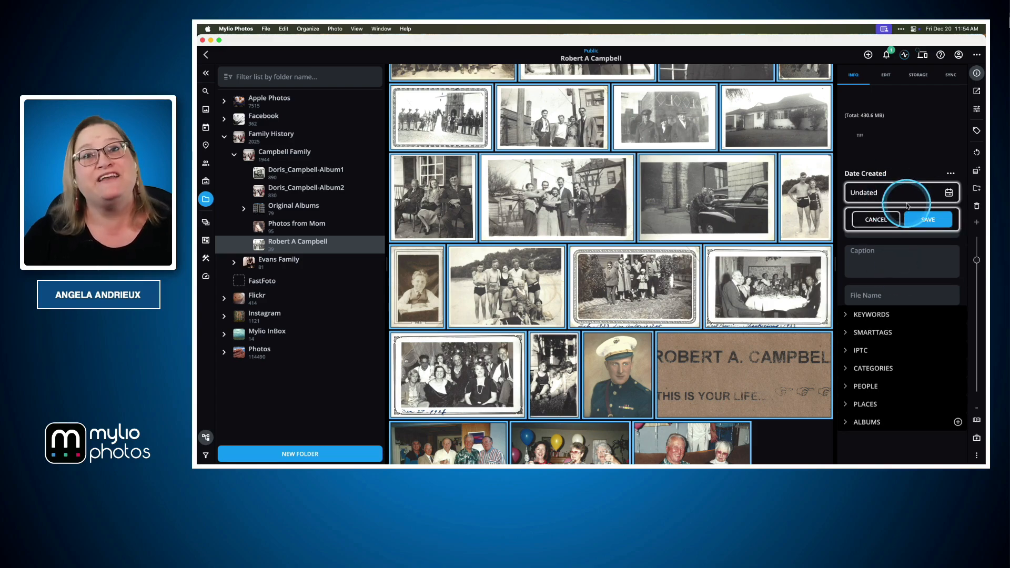
pyautogui.click(925, 220)
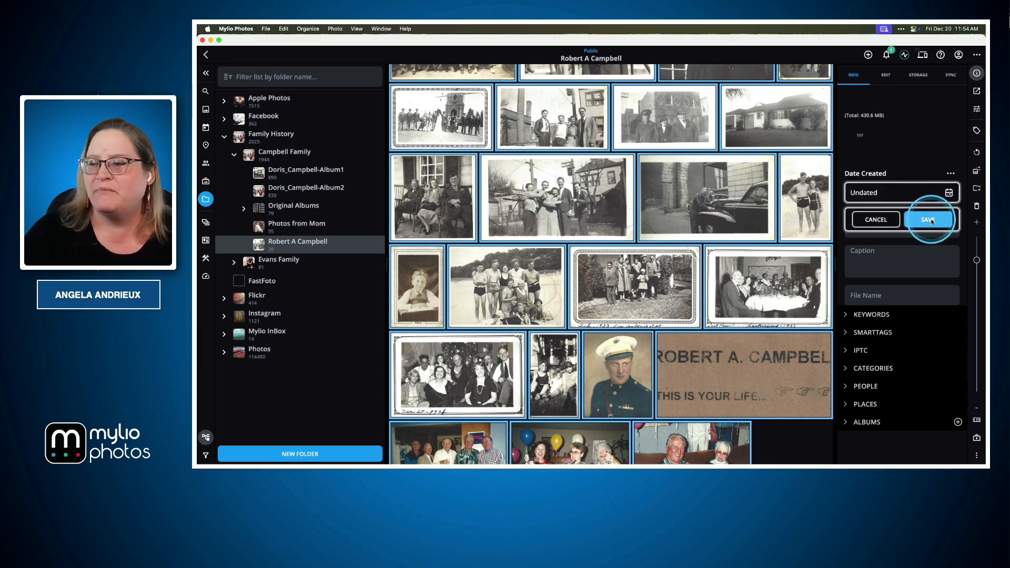
# Select the "This Is Your Life" cover and all the newspaper clippings, and add the folder's namesake to them under Other People.
pyautogui.scroll(5, 731, 216)
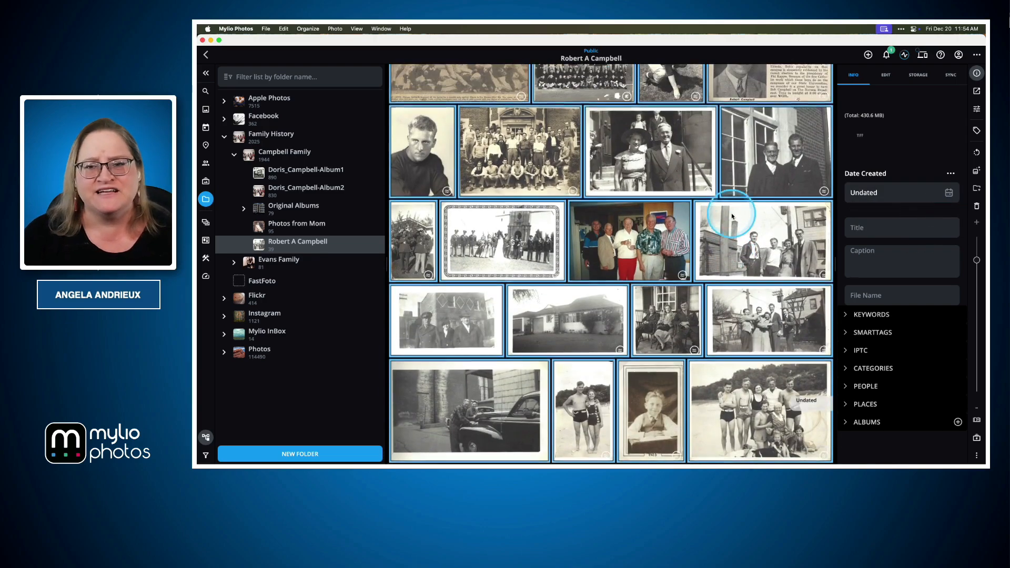
pyautogui.scroll(6, 731, 213)
pyautogui.scroll(2, 731, 213)
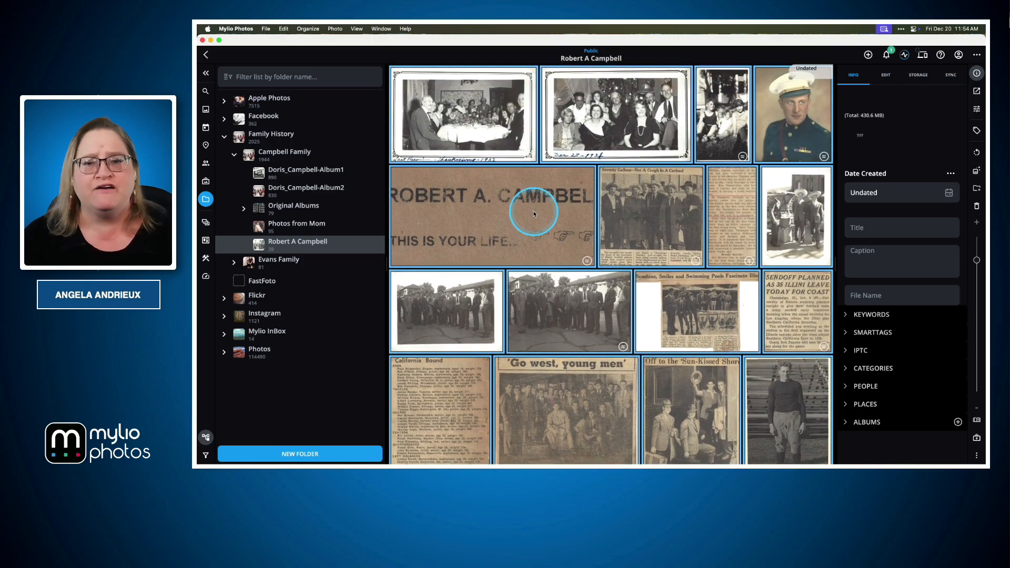
pyautogui.click(529, 240)
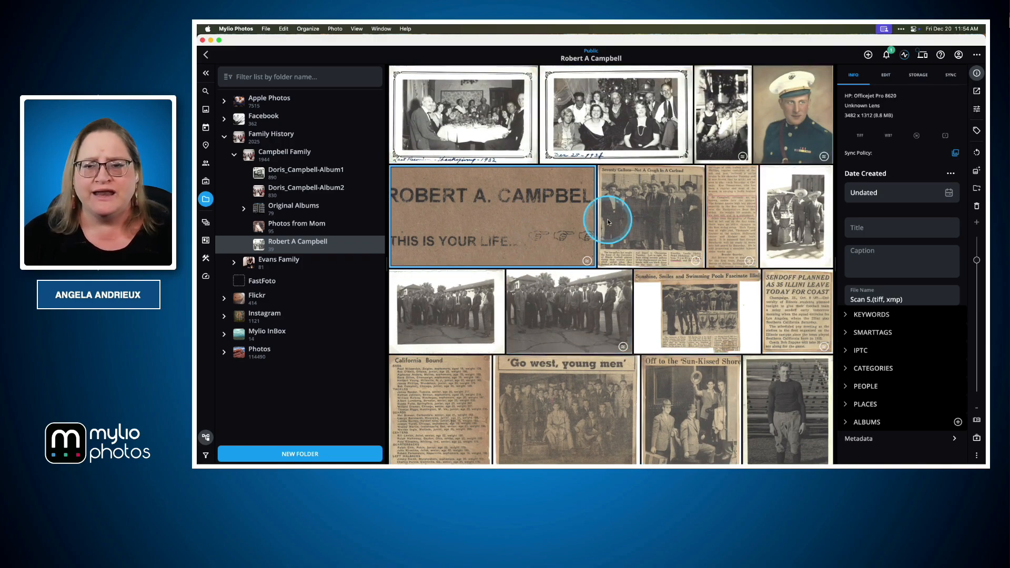
pyautogui.keyDown('super'); pyautogui.click(633, 218); pyautogui.keyUp('super')
pyautogui.keyDown('super'); pyautogui.click(728, 221); pyautogui.keyUp('super')
pyautogui.keyDown('super'); pyautogui.click(727, 316); pyautogui.keyUp('super')
pyautogui.keyDown('super'); pyautogui.click(789, 307); pyautogui.keyUp('super')
pyautogui.keyDown('super'); pyautogui.click(455, 401); pyautogui.keyUp('super')
pyautogui.scroll(-5, 455, 401)
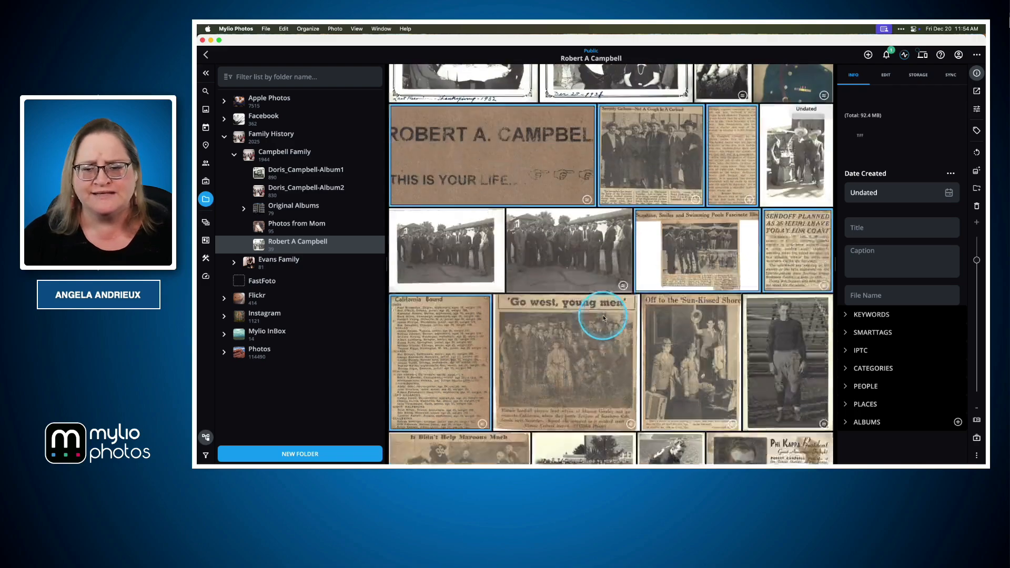
pyautogui.keyDown('super'); pyautogui.click(603, 256); pyautogui.keyUp('super')
pyautogui.keyDown('super'); pyautogui.click(673, 267); pyautogui.keyUp('super')
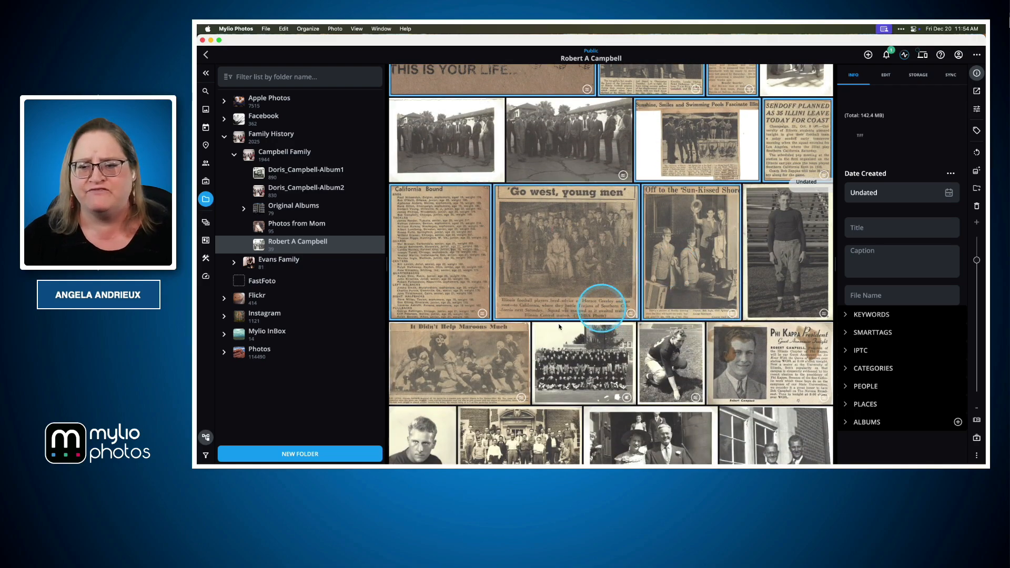
pyautogui.keyDown('super'); pyautogui.click(476, 363); pyautogui.keyUp('super')
pyautogui.scroll(-4, 539, 354)
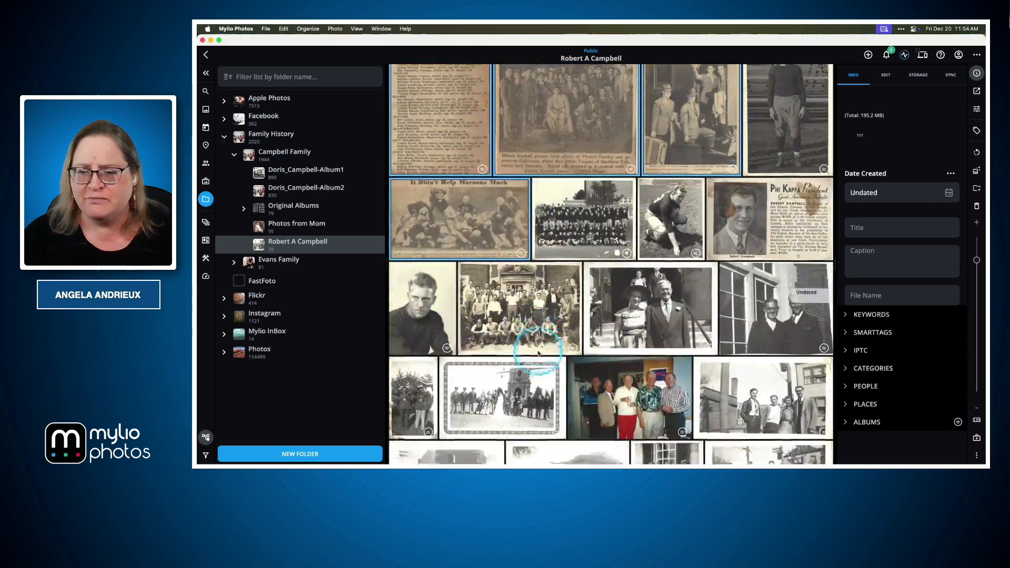
pyautogui.keyDown('super'); pyautogui.click(778, 255); pyautogui.keyUp('super')
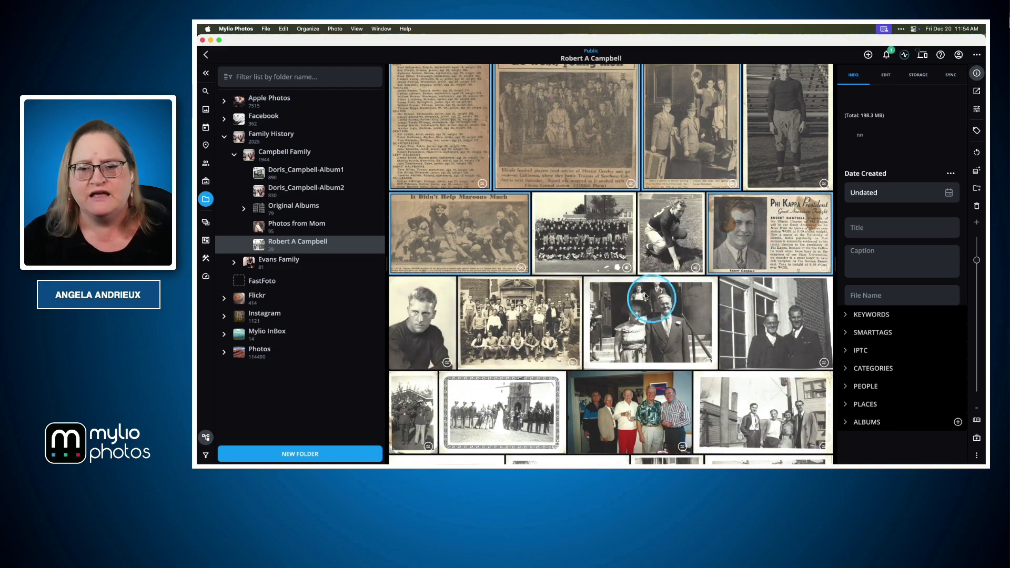
pyautogui.scroll(-6, 652, 258)
pyautogui.scroll(-2, 652, 258)
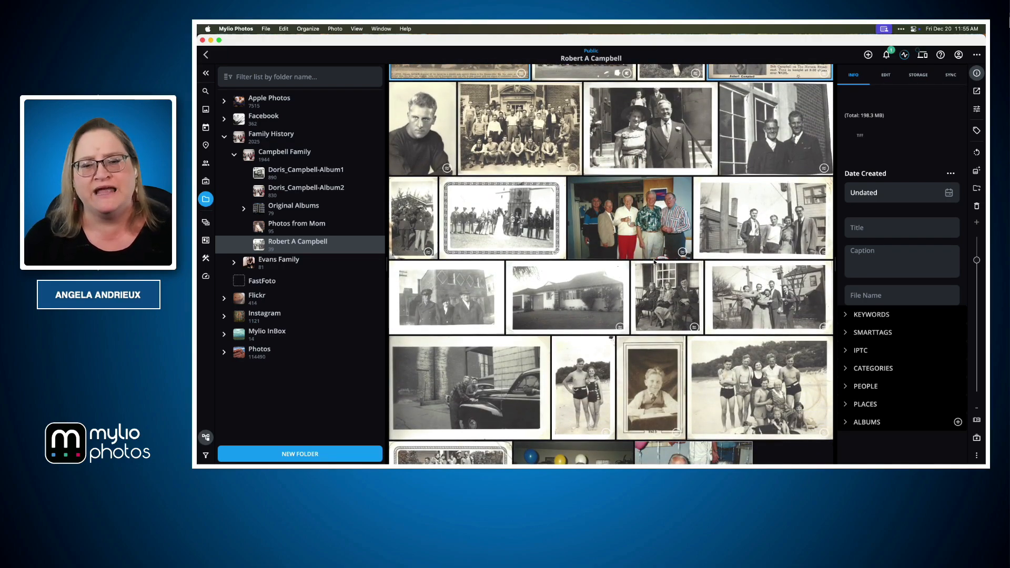
pyautogui.scroll(-2, 654, 261)
pyautogui.click(853, 384)
pyautogui.scroll(-3, 873, 347)
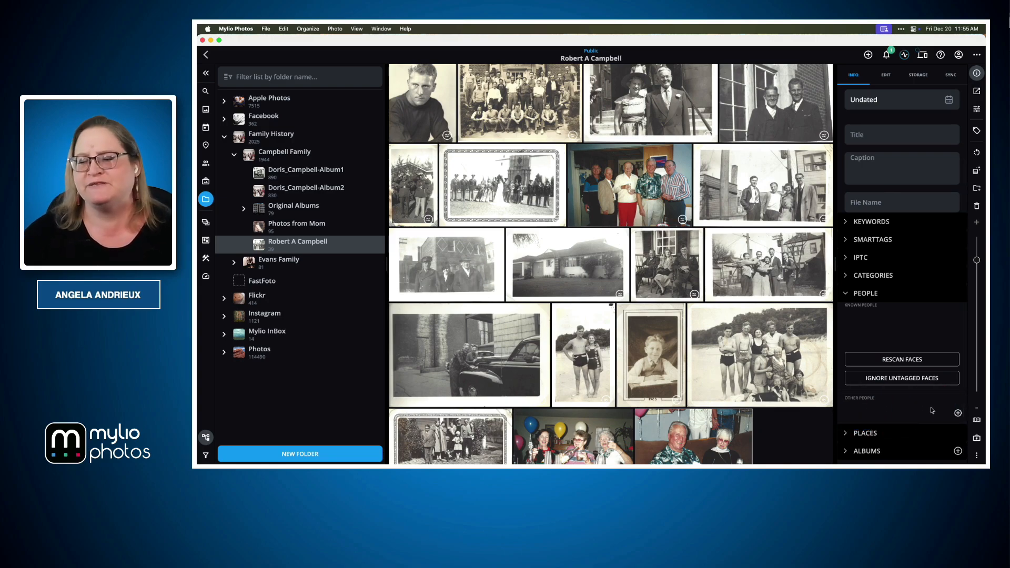
pyautogui.click(958, 413)
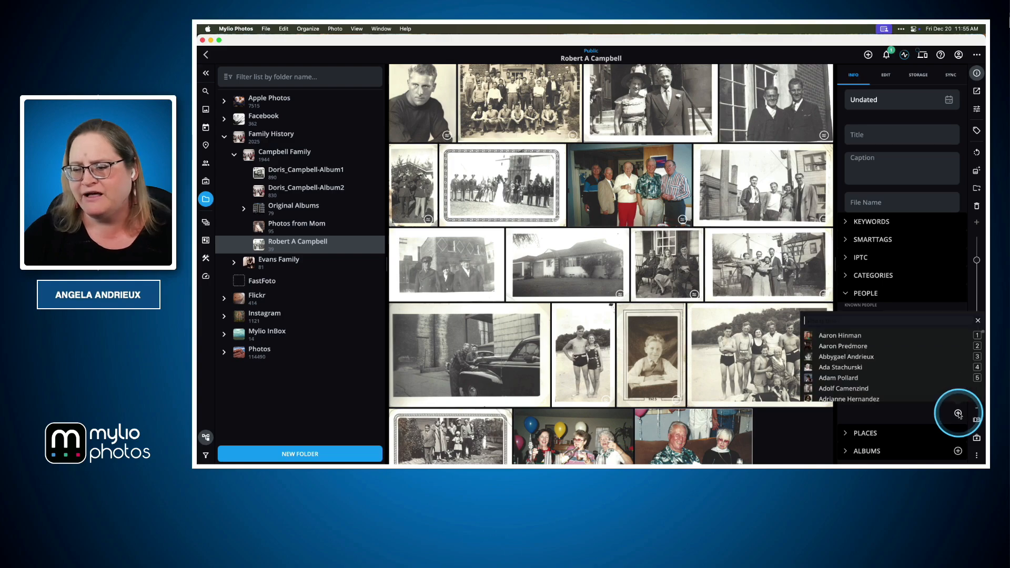
pyautogui.write('robert')
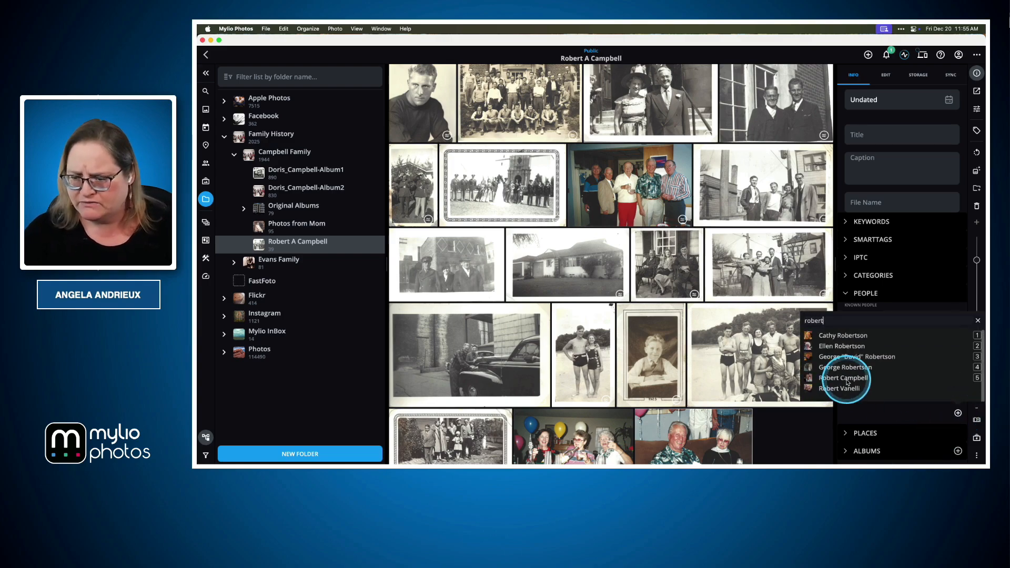
pyautogui.click(844, 378)
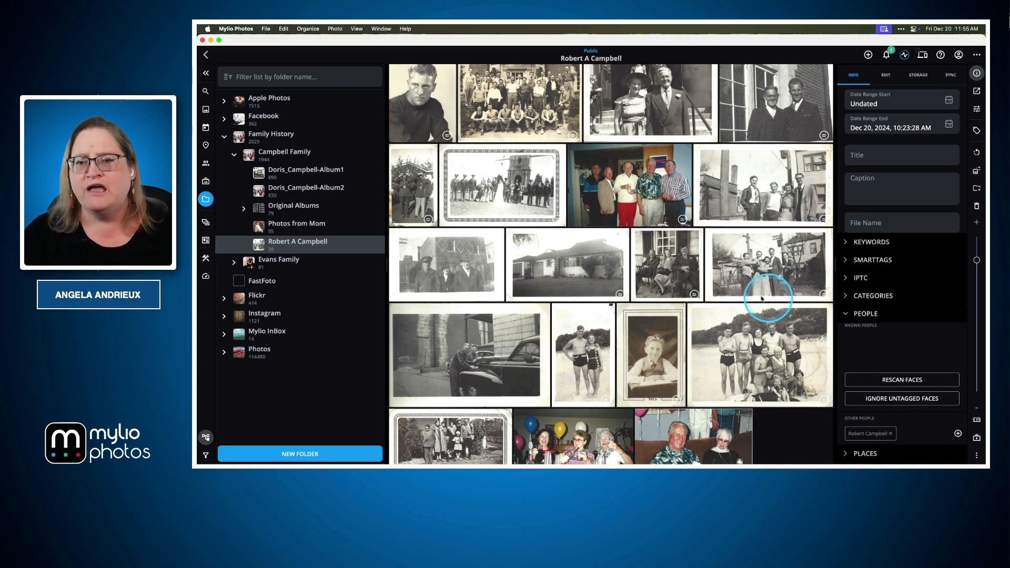
# Find the tagged family member in the People view by first name and open that person's photos to examine the clippings.
pyautogui.scroll(10, 759, 299)
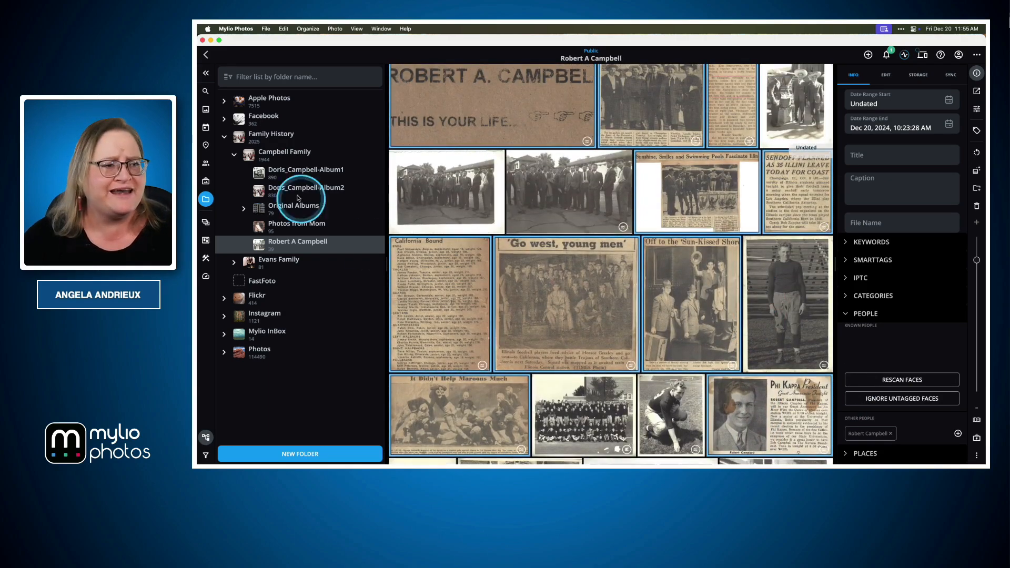
pyautogui.click(205, 164)
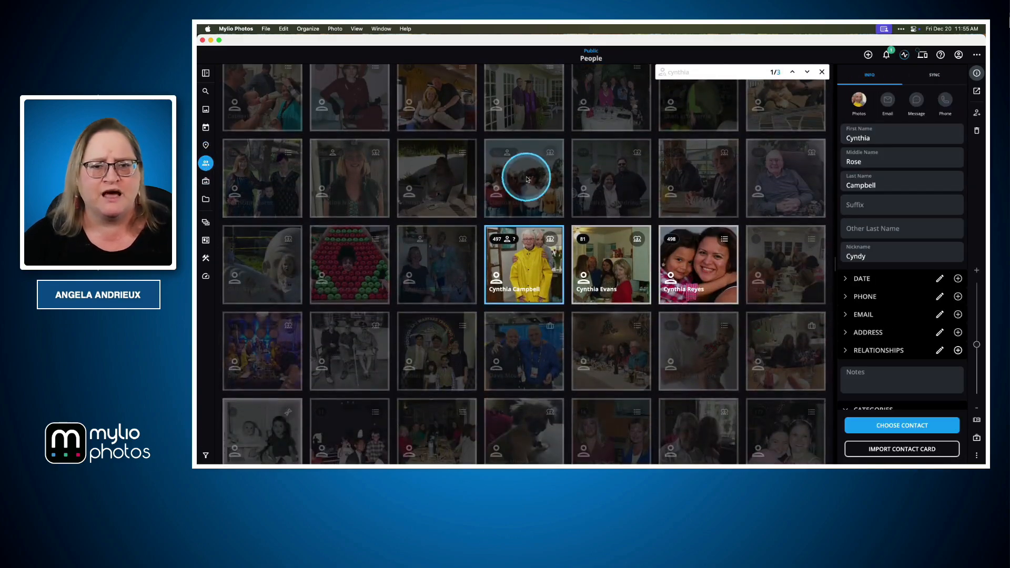
pyautogui.click(699, 76)
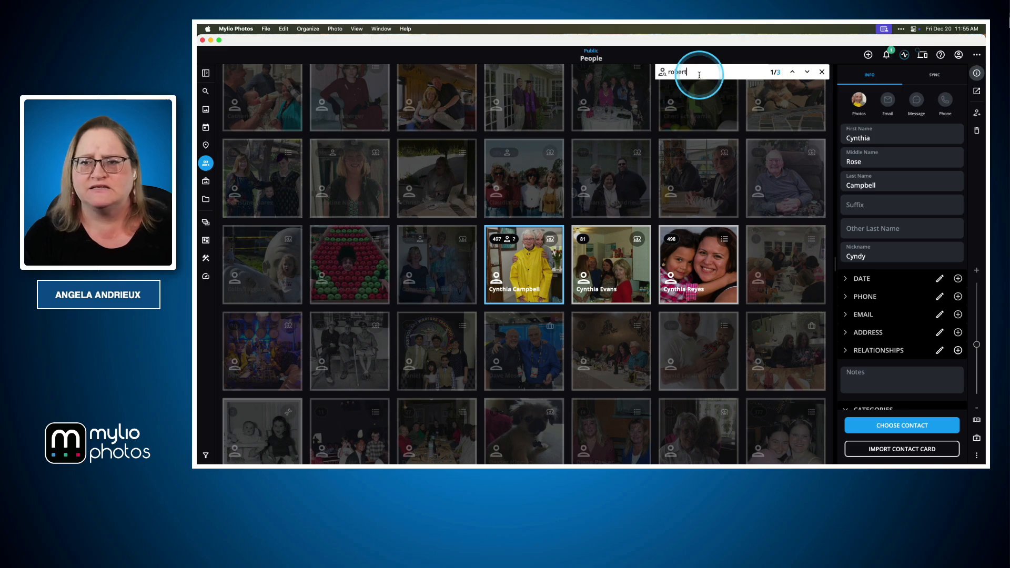
pyautogui.write('robert')
pyautogui.click(442, 266)
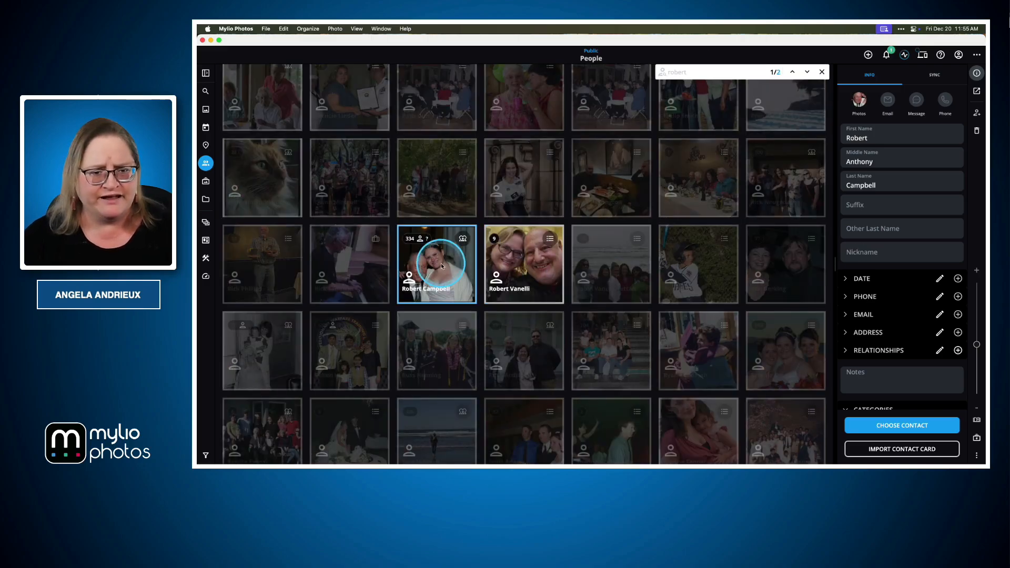
pyautogui.doubleClick(442, 265)
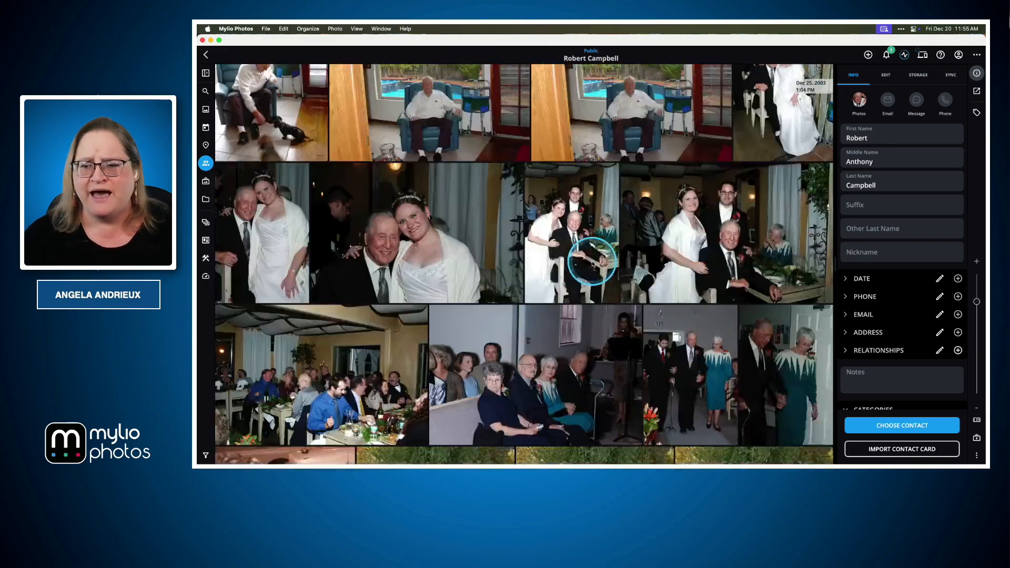
pyautogui.scroll(-10, 592, 263)
pyautogui.moveTo(810, 130); pyautogui.dragTo(709, 319)
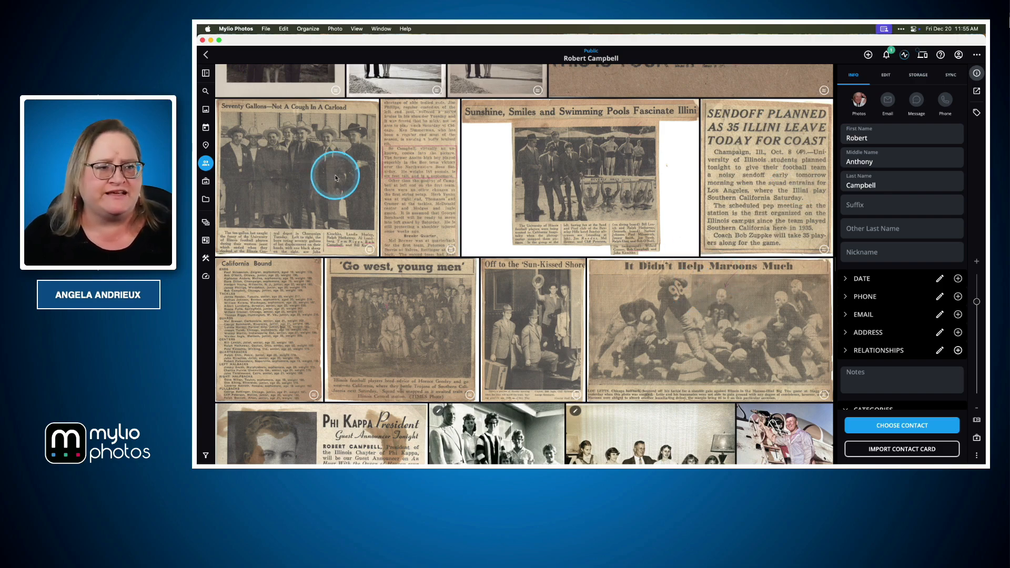
# Return to the family member's scan folder and look through the photos below the clippings.
pyautogui.click(206, 201)
pyautogui.scroll(-4, 516, 236)
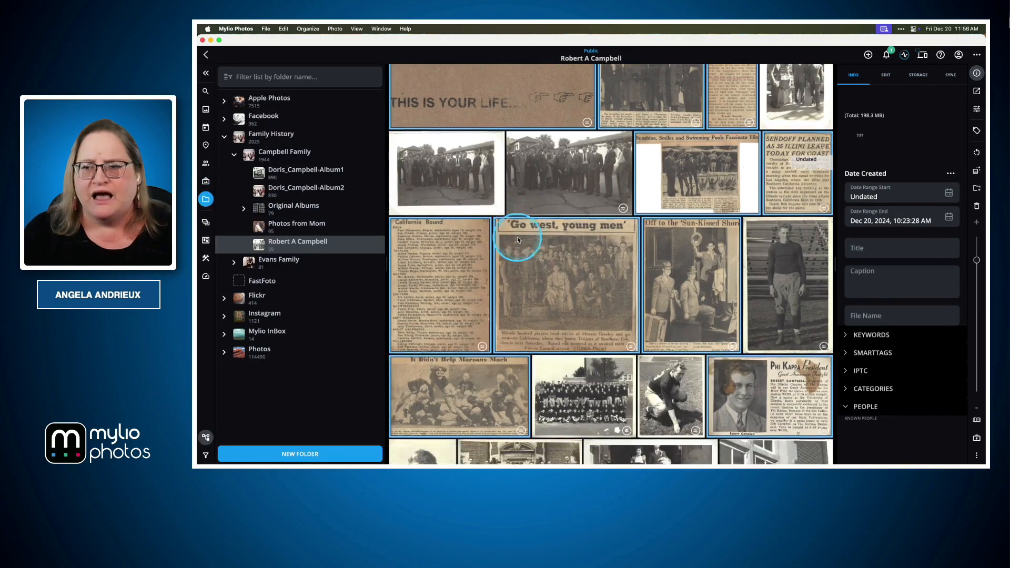
pyautogui.scroll(-5, 517, 240)
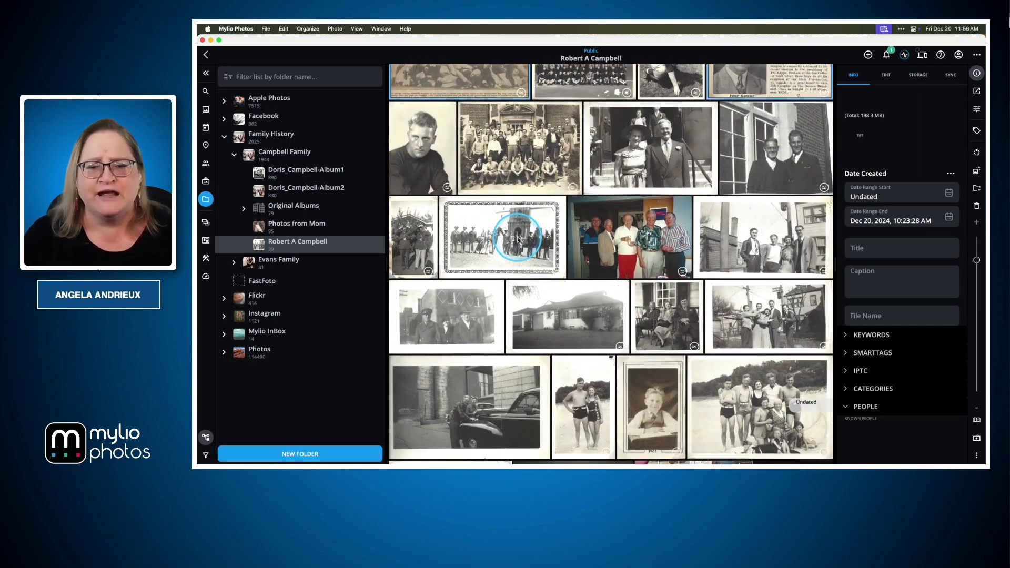
pyautogui.scroll(-2, 518, 239)
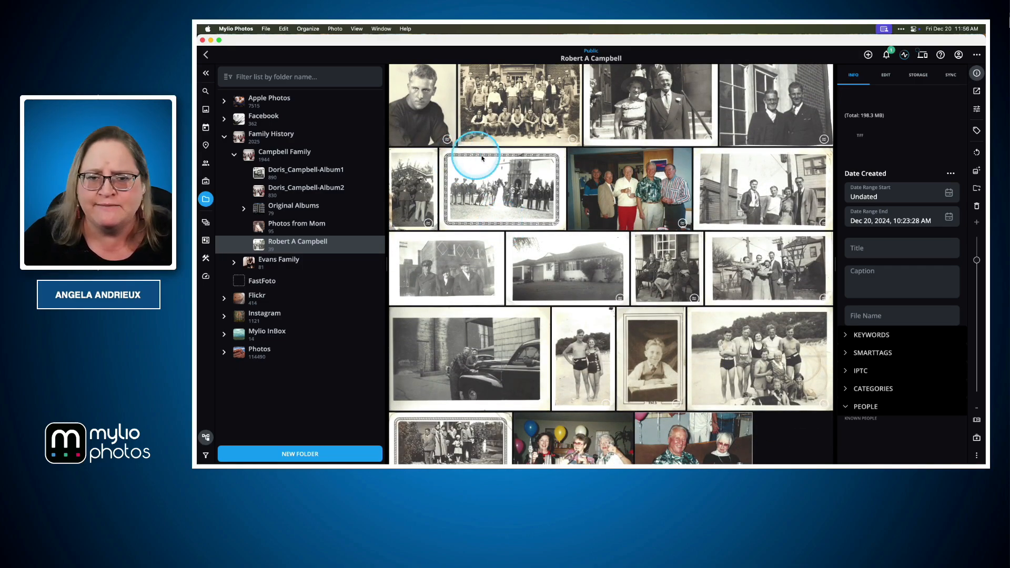
# Open the framed wedding party photo in front of the church to examine it, and return to the folder.
pyautogui.click(556, 201)
pyautogui.doubleClick(557, 200)
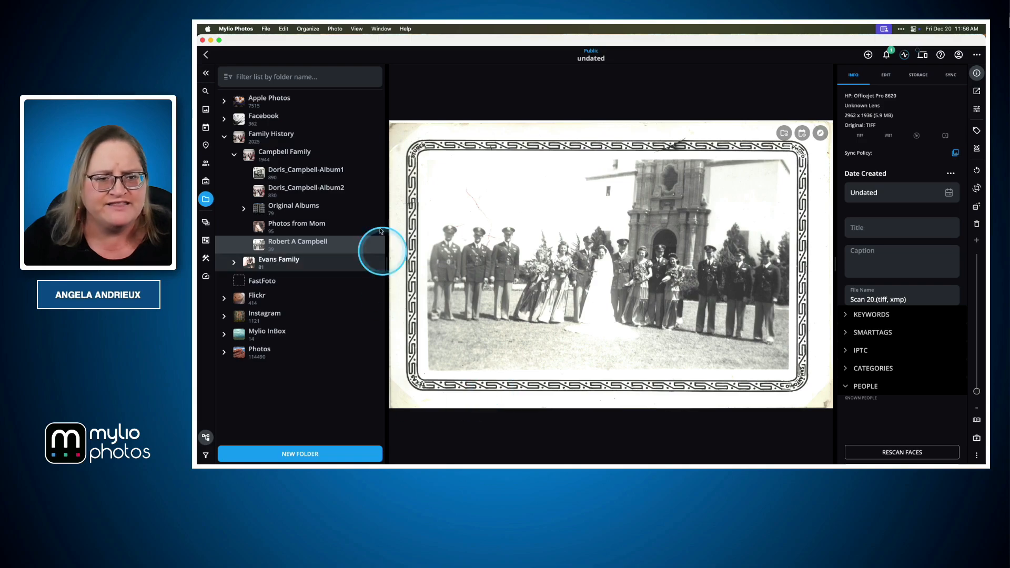
pyautogui.click(206, 55)
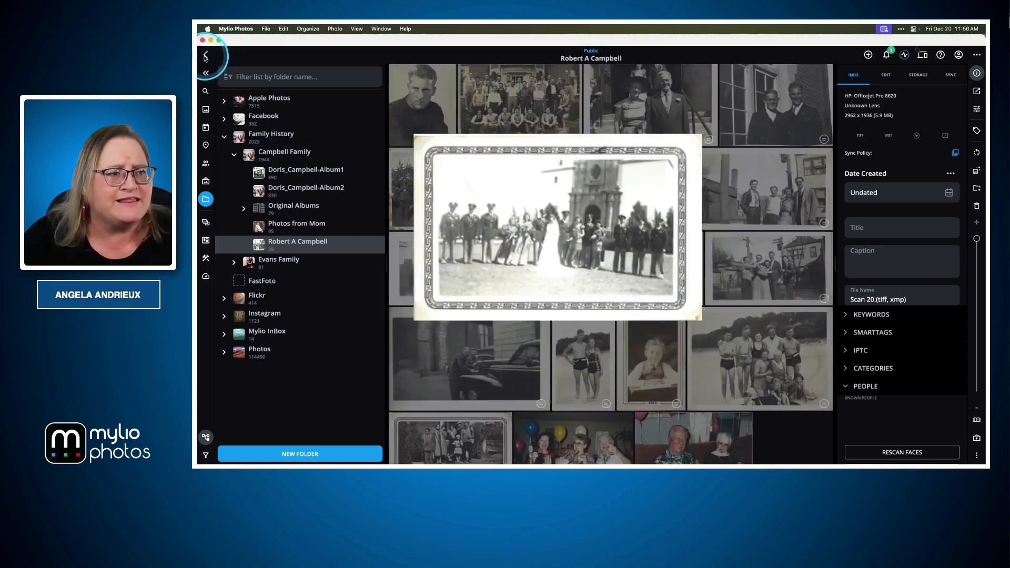
# Change the Date Created of the schoolboy portrait with the printed year to a Year date of 1925, and return to the folder.
pyautogui.scroll(-1, 647, 280)
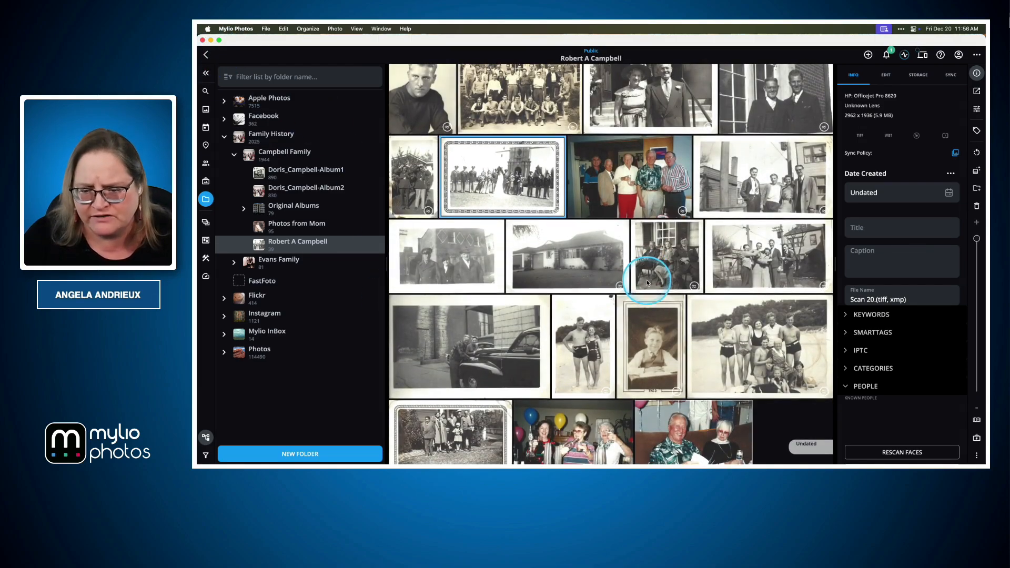
pyautogui.doubleClick(657, 374)
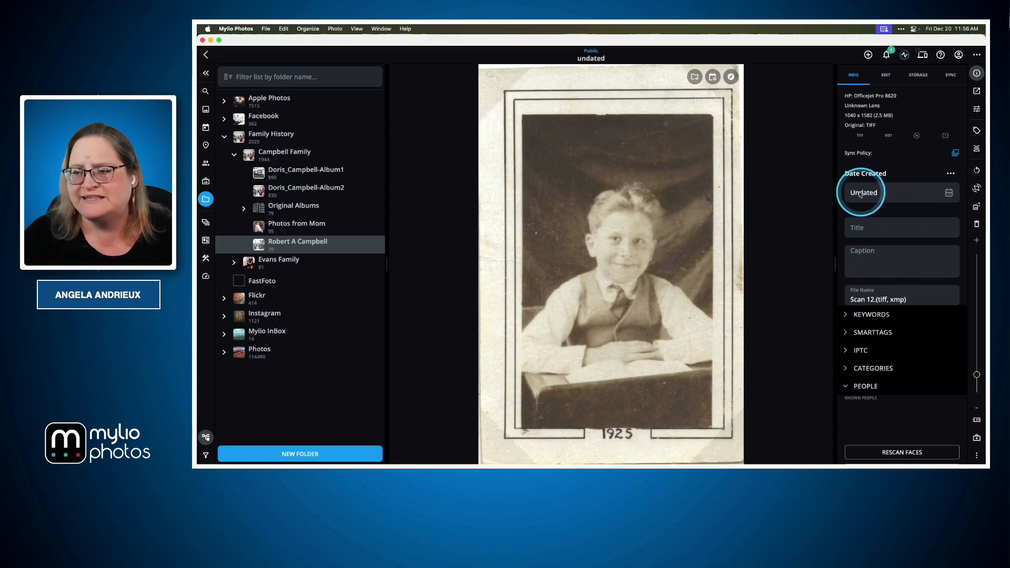
pyautogui.click(950, 173)
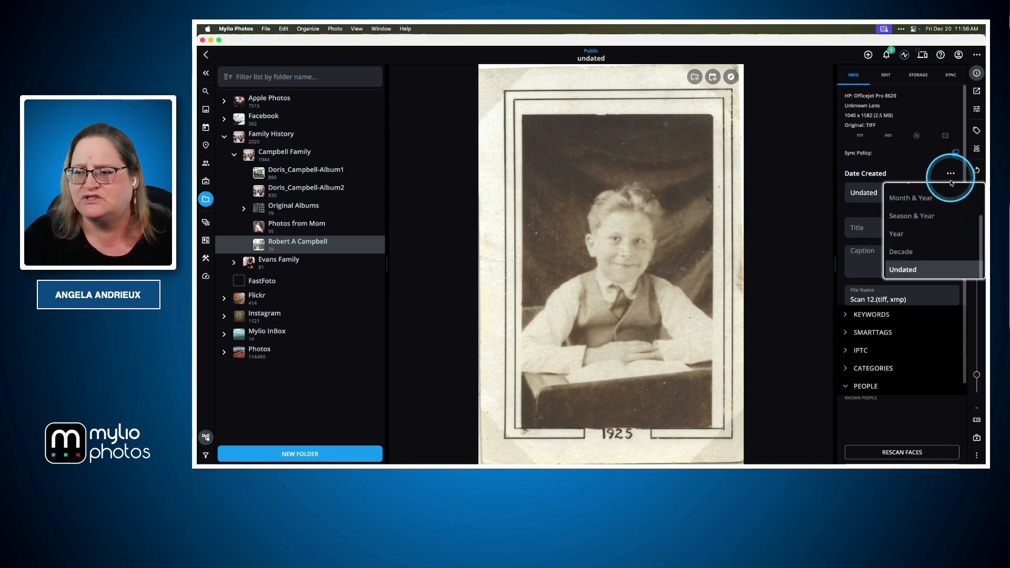
pyautogui.click(922, 235)
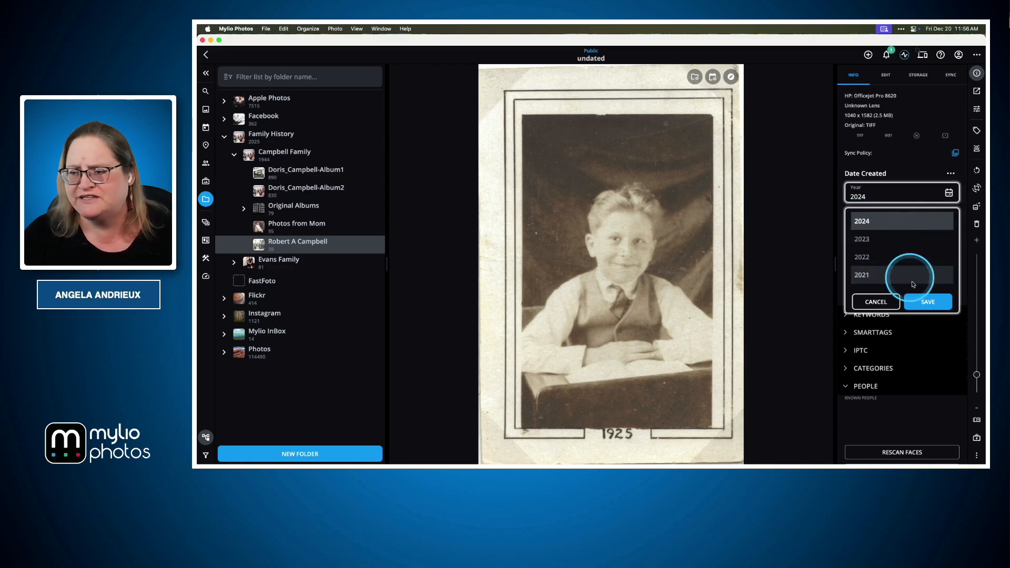
pyautogui.click(926, 300)
pyautogui.doubleClick(868, 196)
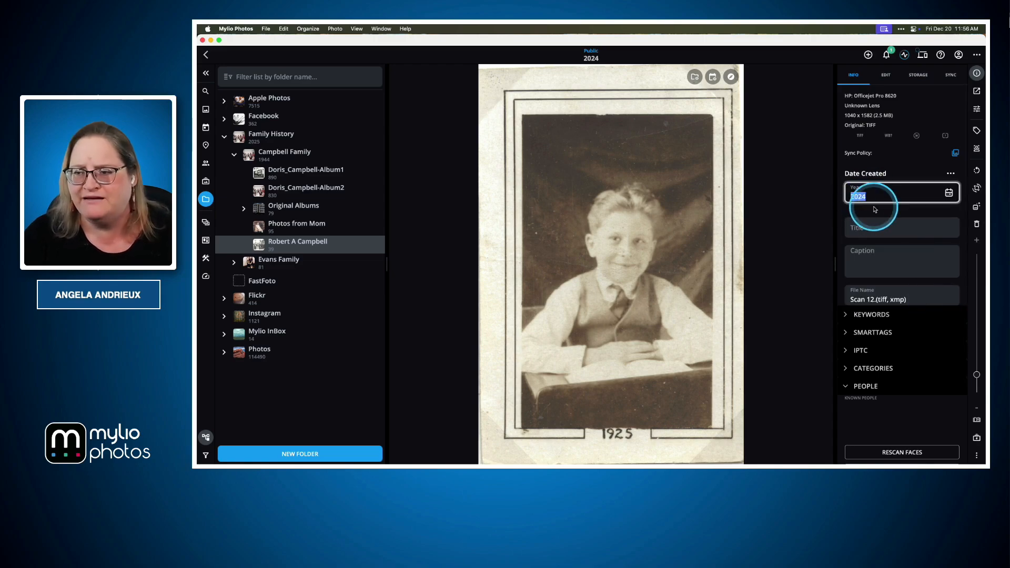
pyautogui.write('1925')
pyautogui.press('Return')
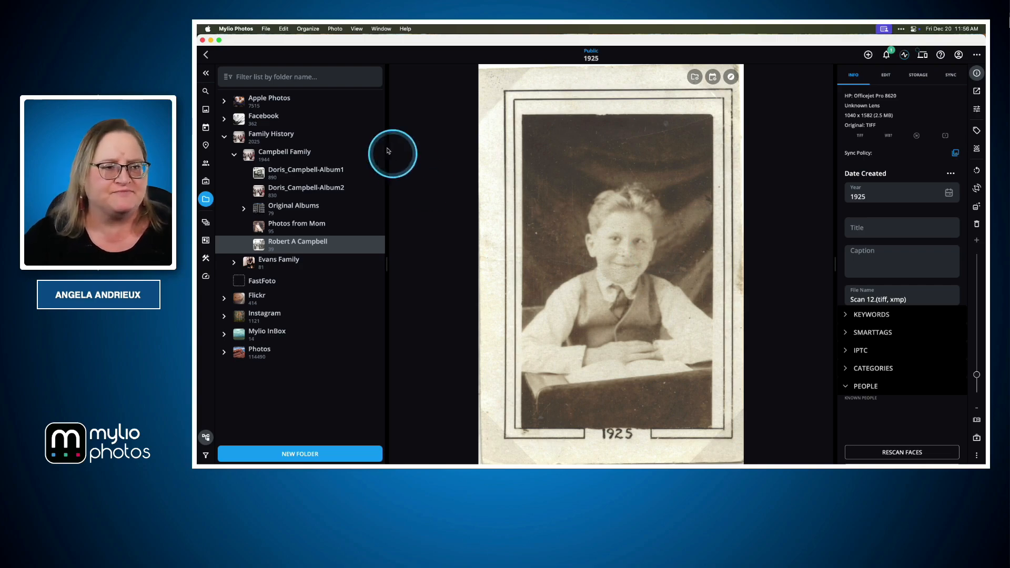
pyautogui.click(206, 56)
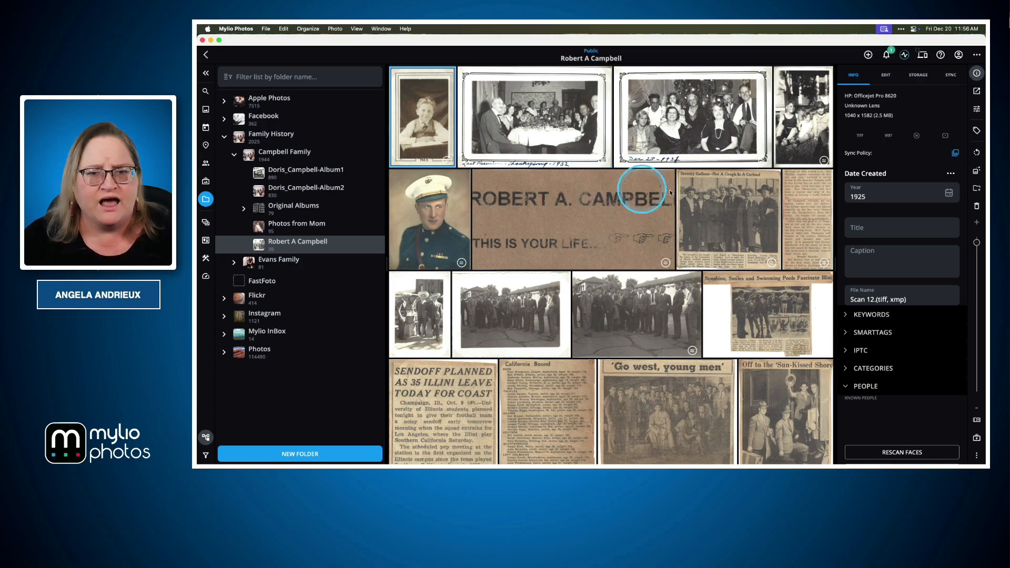
# Find the framed wedding party photo again, open it for editing and apply the AutoTone preset.
pyautogui.scroll(-1, 787, 171)
pyautogui.scroll(-10, 787, 172)
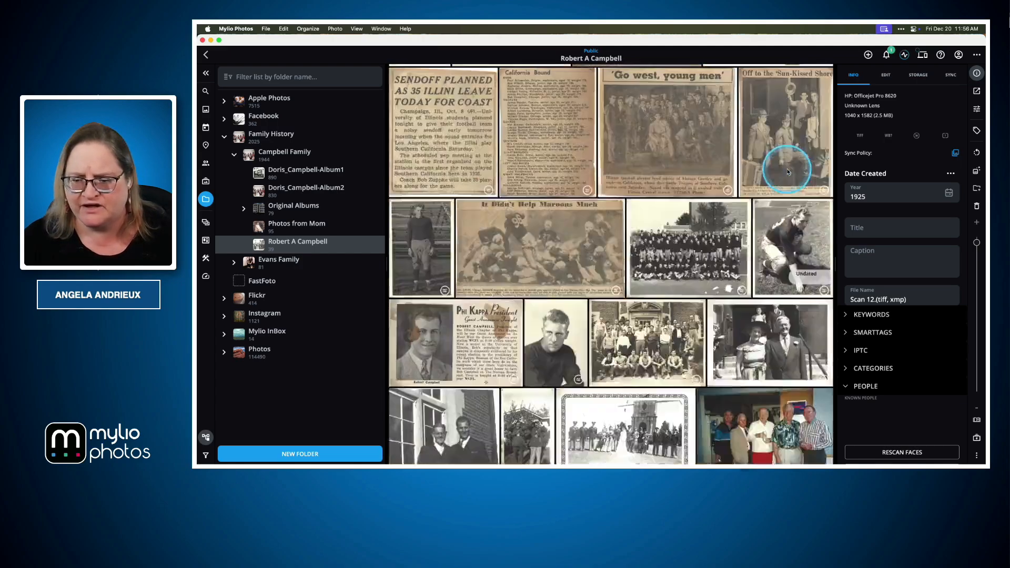
pyautogui.scroll(-1, 788, 172)
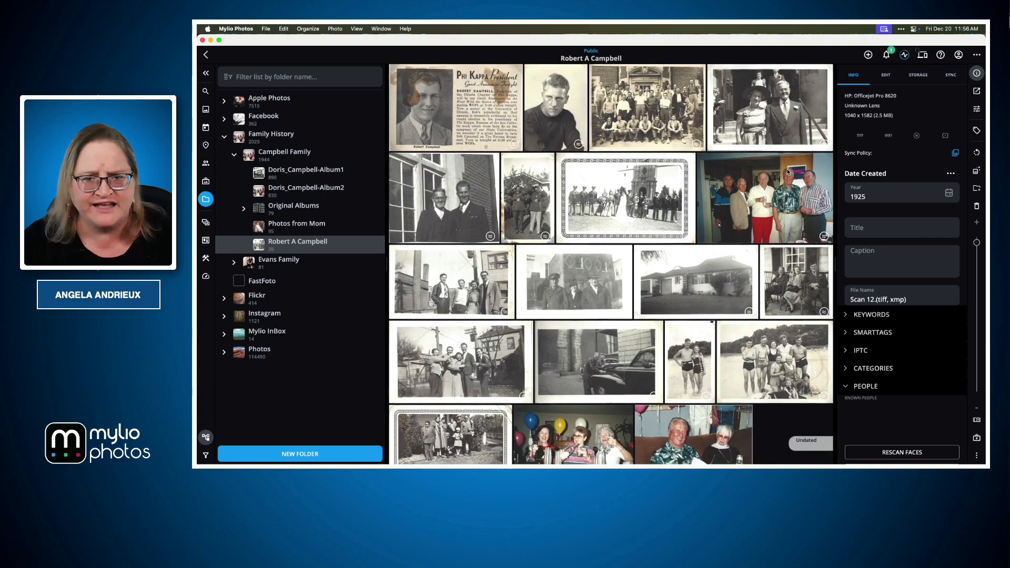
pyautogui.scroll(1, 788, 172)
pyautogui.click(754, 245)
pyautogui.scroll(-2, 753, 247)
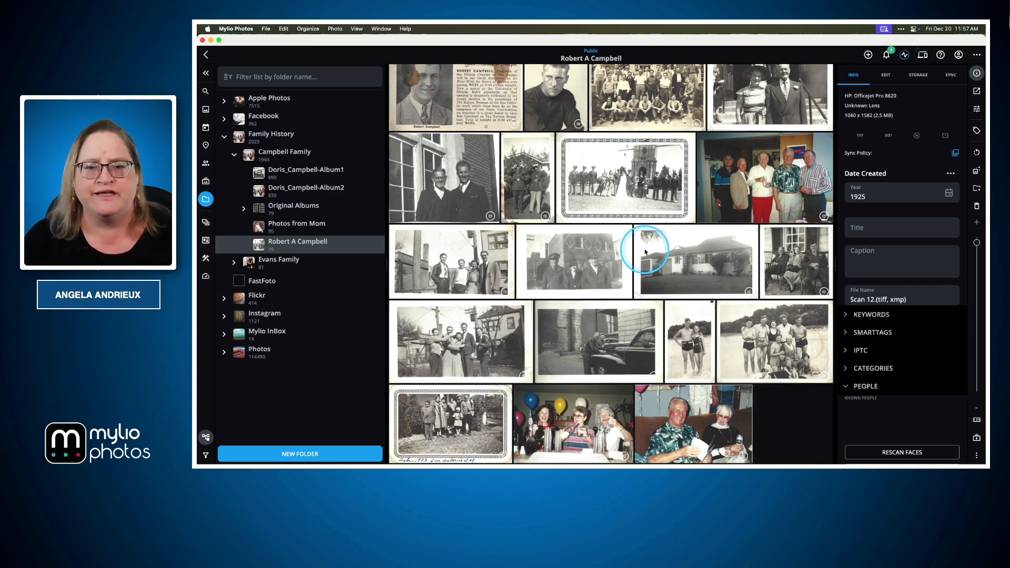
pyautogui.doubleClick(603, 185)
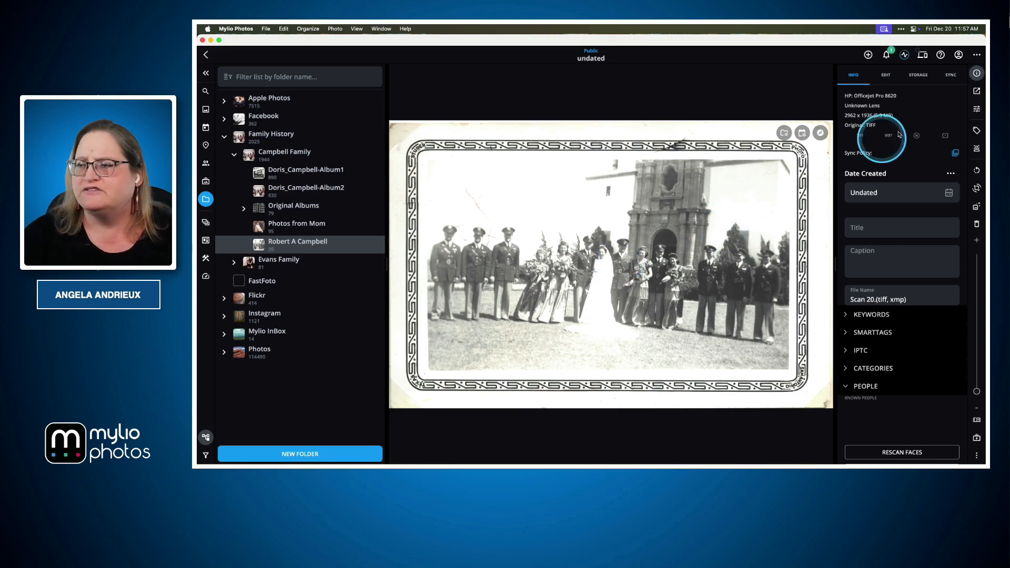
pyautogui.click(977, 109)
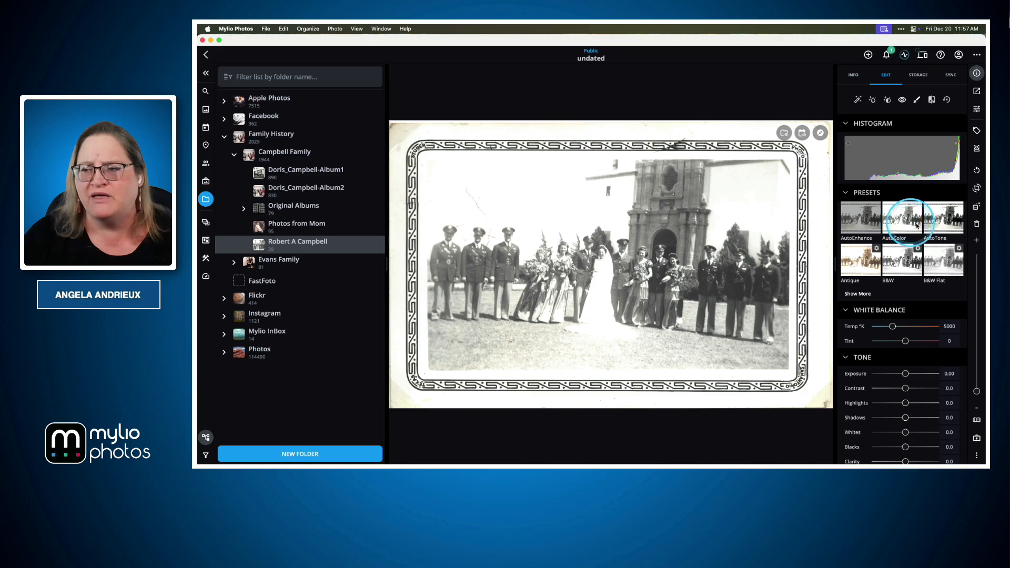
pyautogui.click(942, 224)
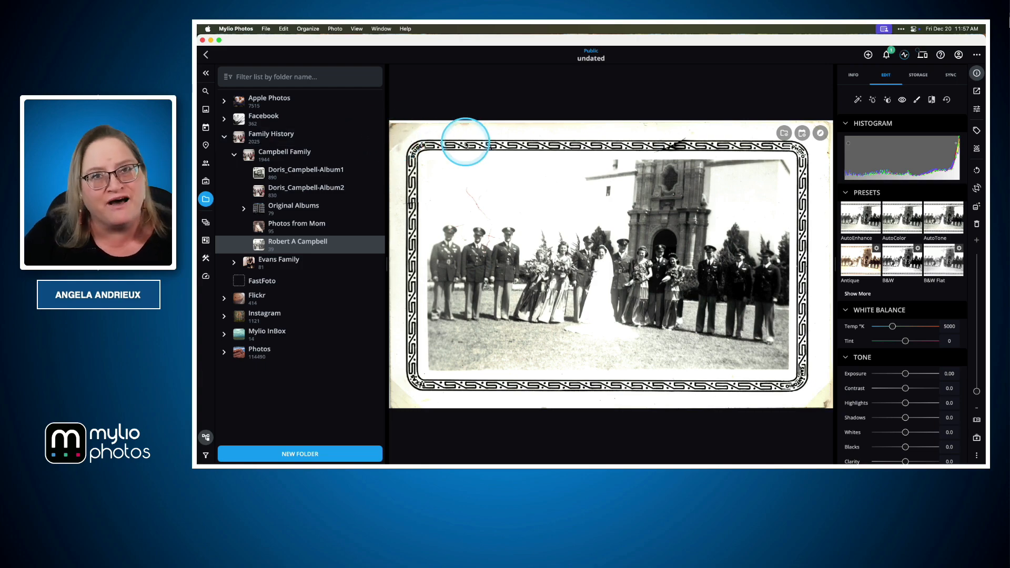
# Reduce the wedding photo's Saturation to -100, compare it with the original, and return to the folder.
pyautogui.scroll(-3, 898, 331)
pyautogui.scroll(-3, 899, 332)
pyautogui.moveTo(905, 319); pyautogui.dragTo(868, 320)
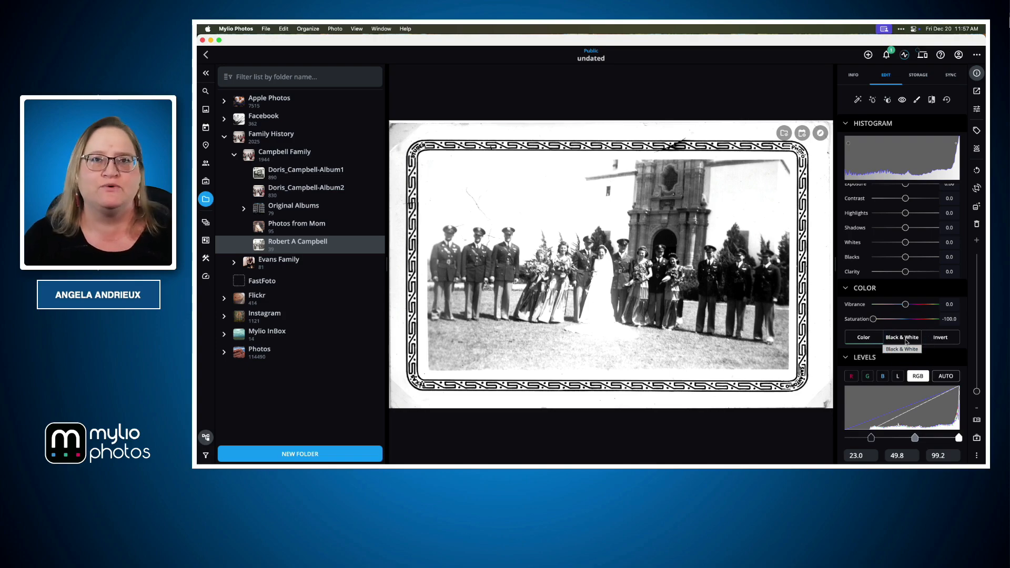
pyautogui.click(933, 101)
pyautogui.click(933, 101)
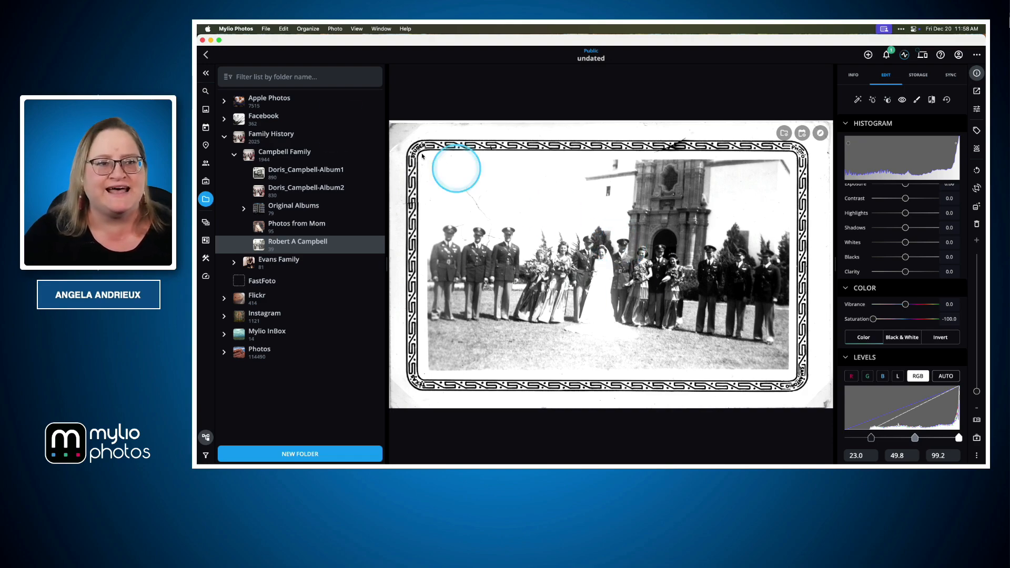
pyautogui.click(206, 55)
pyautogui.click(637, 190)
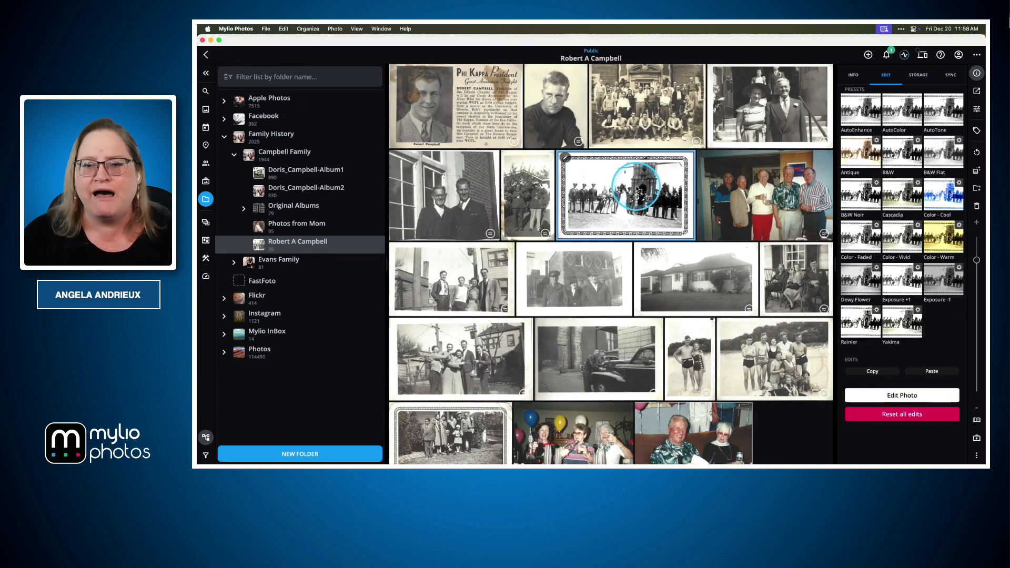
# Open the photo of the three people standing by the brick building and convert it to Black & White.
pyautogui.doubleClick(574, 286)
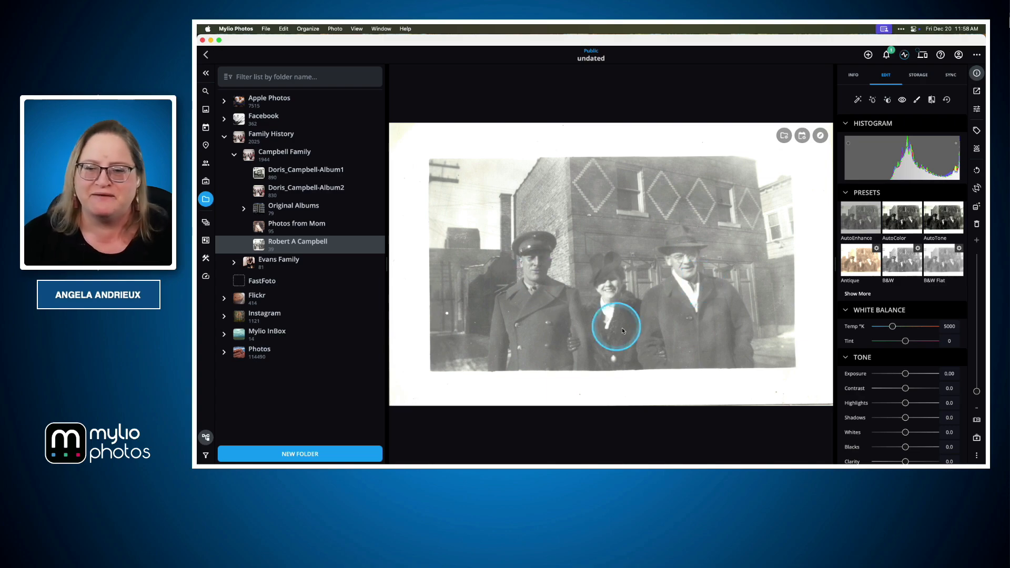
pyautogui.scroll(-5, 906, 356)
pyautogui.scroll(-2, 907, 362)
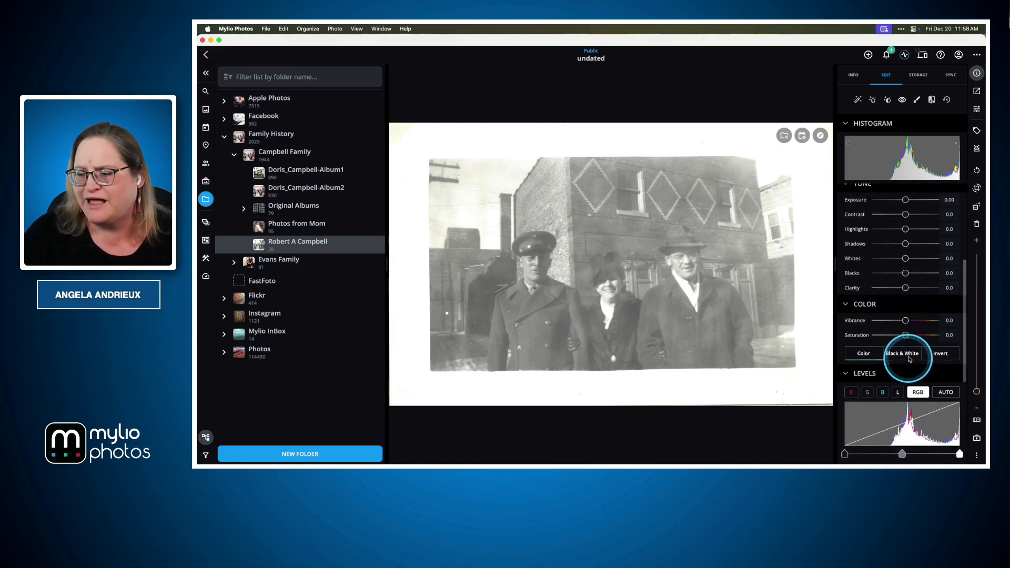
pyautogui.click(903, 354)
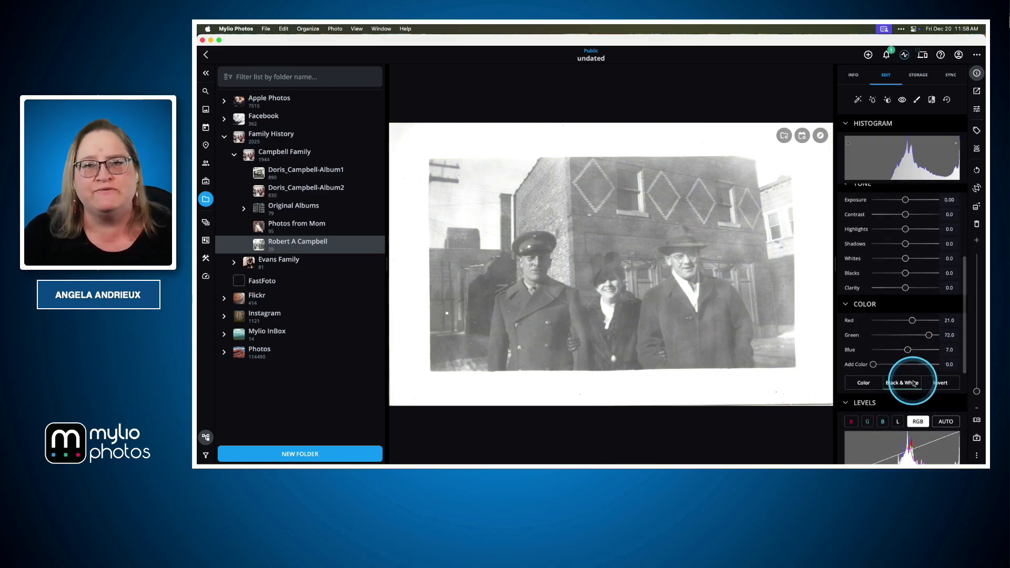
# Apply the AutoTone preset to the three-person photo and raise its Shadows to 76.
pyautogui.scroll(7, 909, 271)
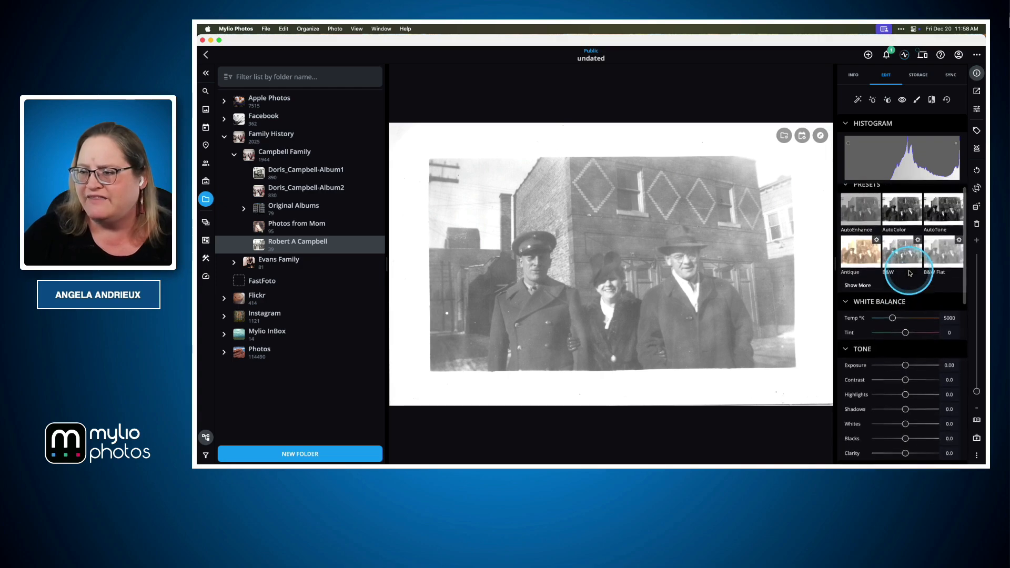
pyautogui.click(941, 216)
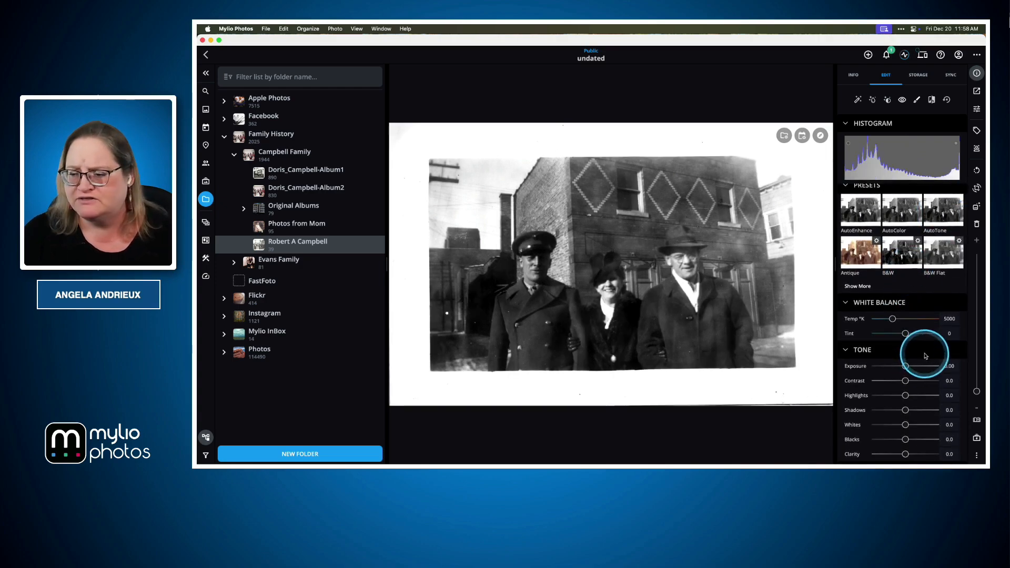
pyautogui.scroll(-2, 913, 368)
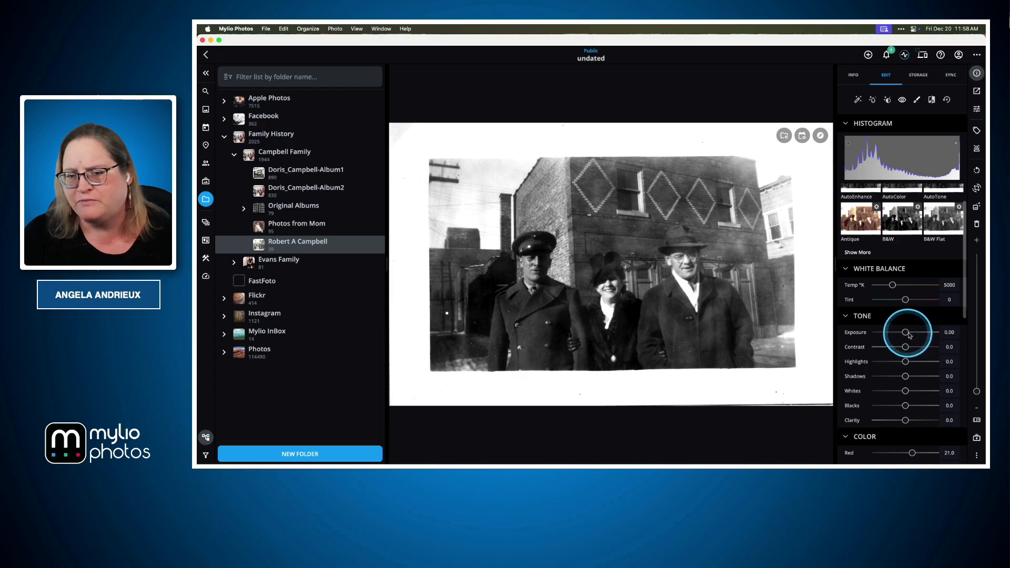
pyautogui.moveTo(906, 376); pyautogui.dragTo(932, 377)
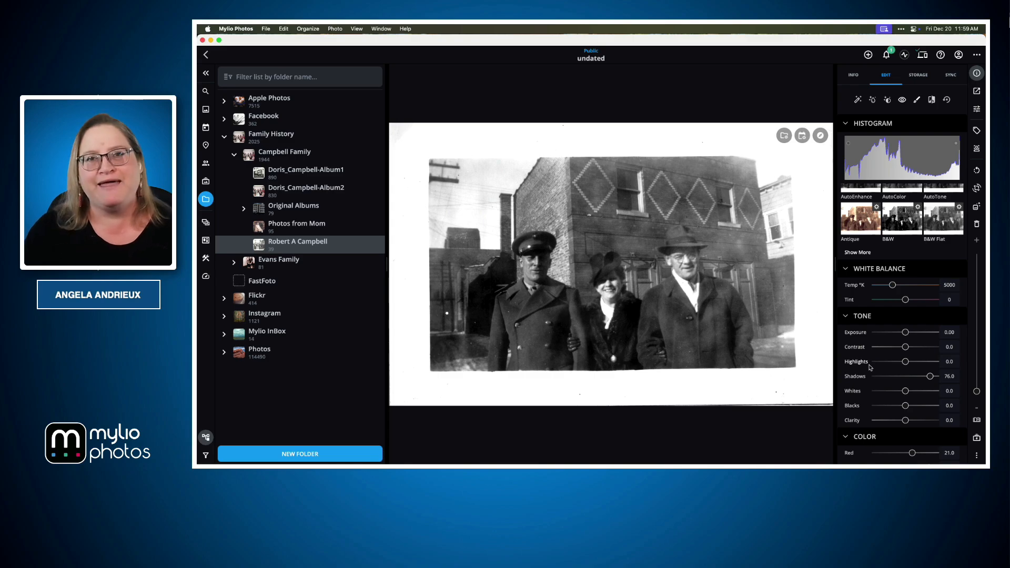
pyautogui.click(734, 263)
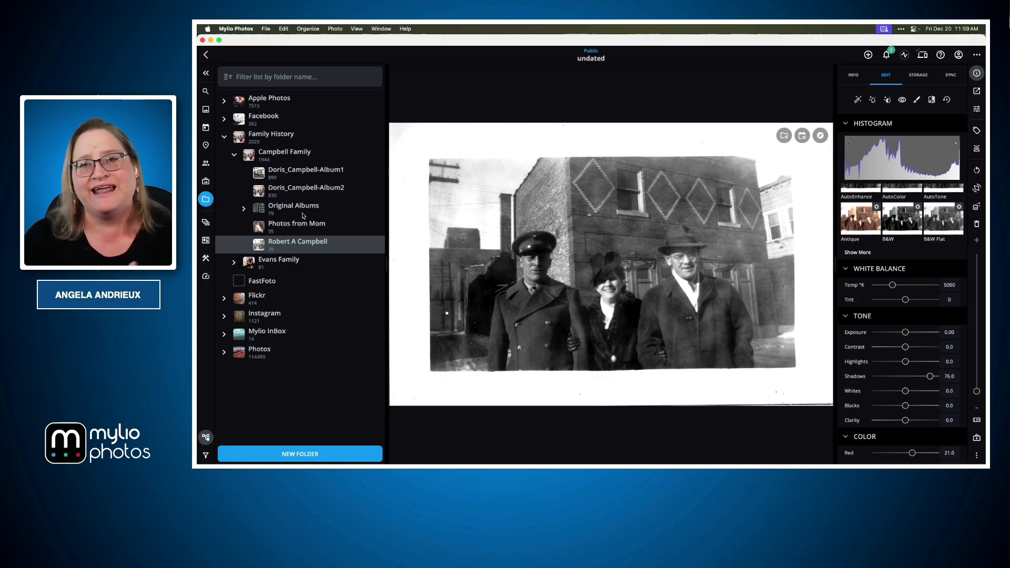
pyautogui.click(667, 264)
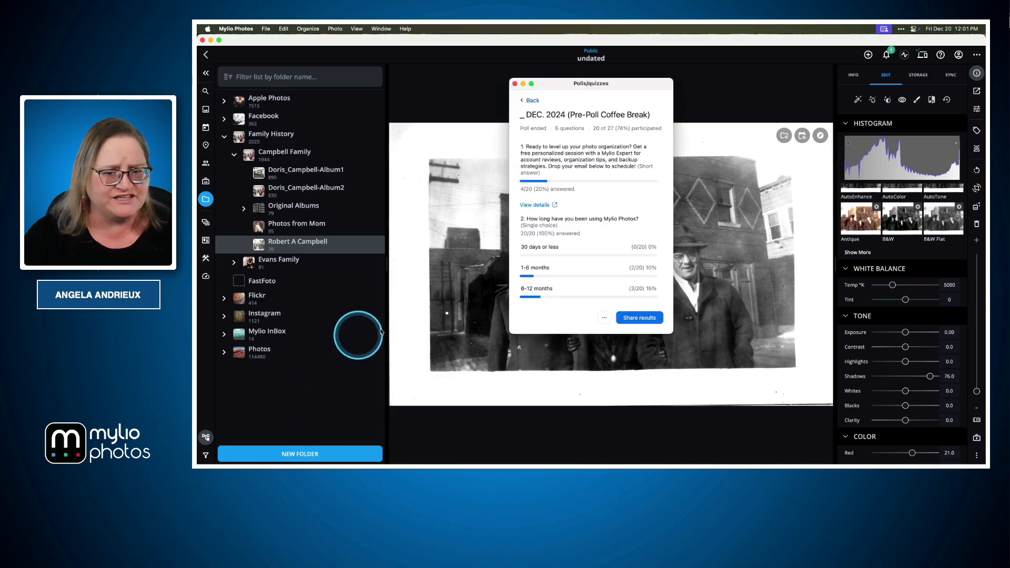
pyautogui.moveTo(626, 85); pyautogui.dragTo(198, 87)
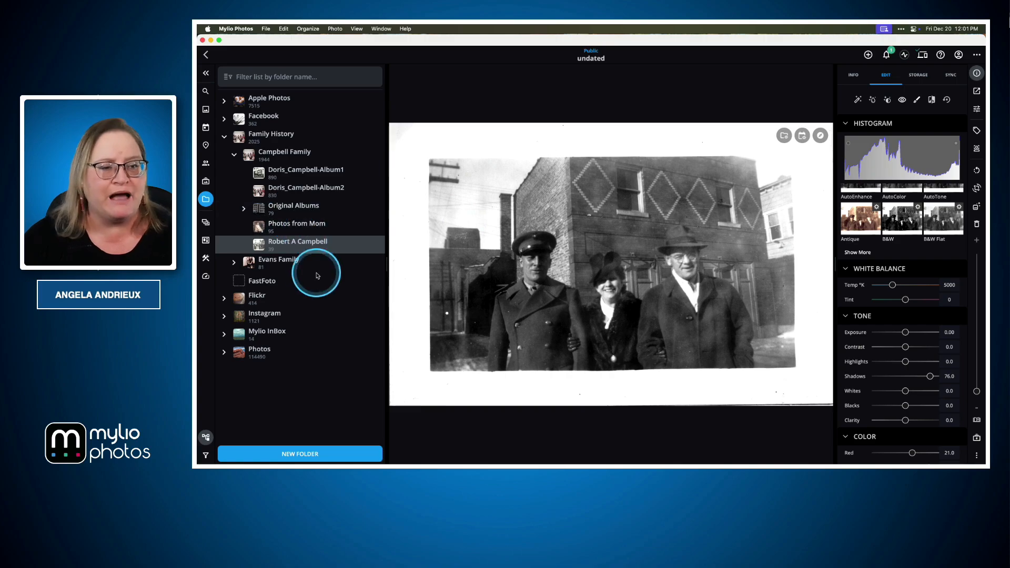
pyautogui.moveTo(620, 85); pyautogui.dragTo(196, 88)
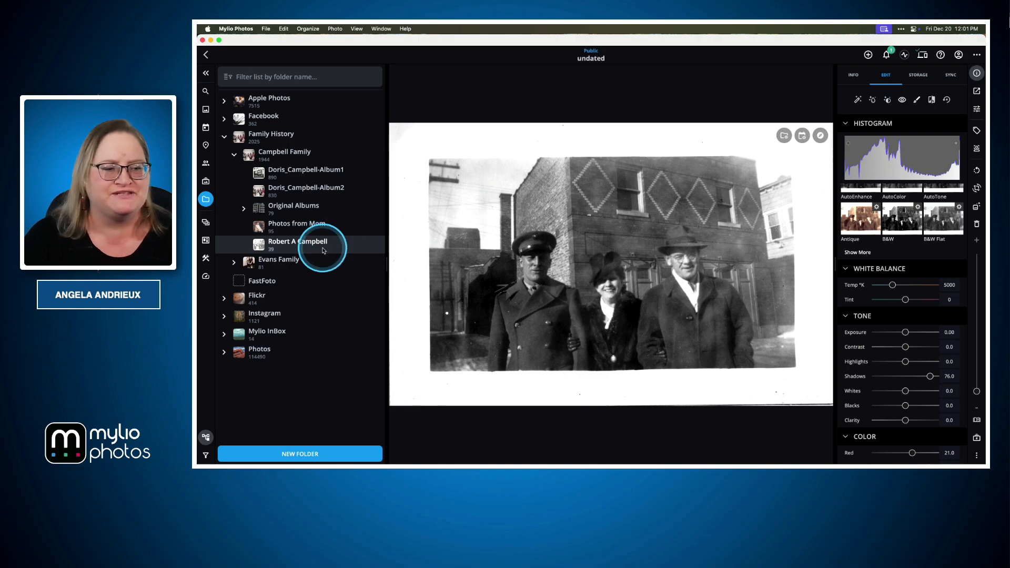
# Expand the Photos folder and its Scanned Family Photos subfolder, and look through how the year and event folders are organized.
pyautogui.click(224, 352)
pyautogui.scroll(-12, 226, 335)
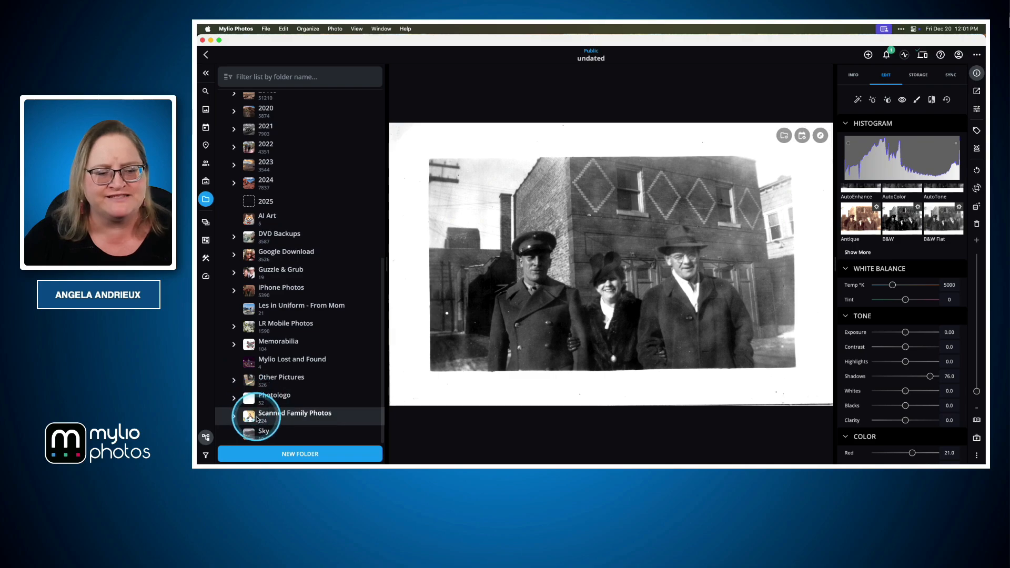
pyautogui.click(233, 415)
pyautogui.scroll(-5, 284, 387)
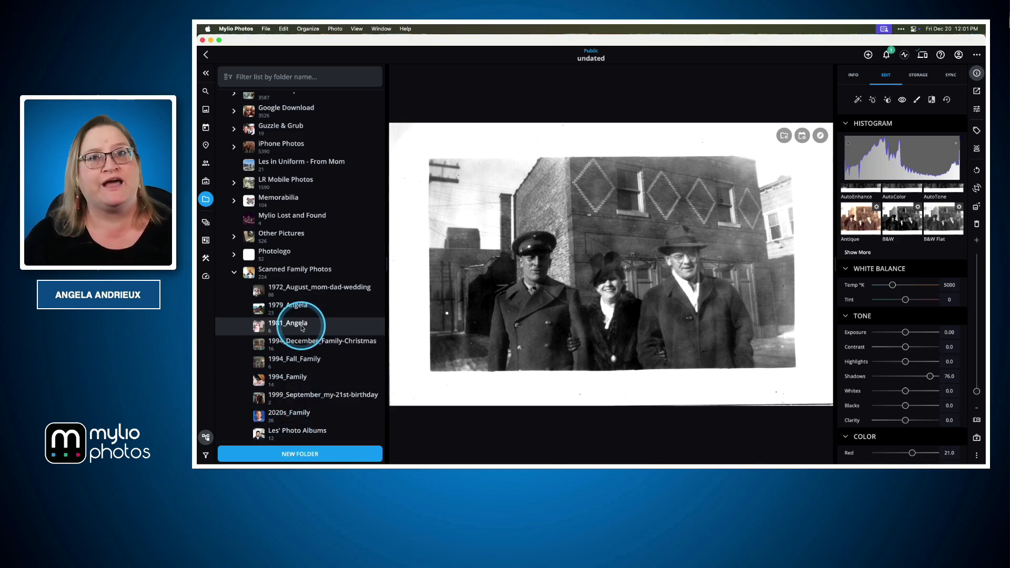
pyautogui.scroll(-1, 303, 323)
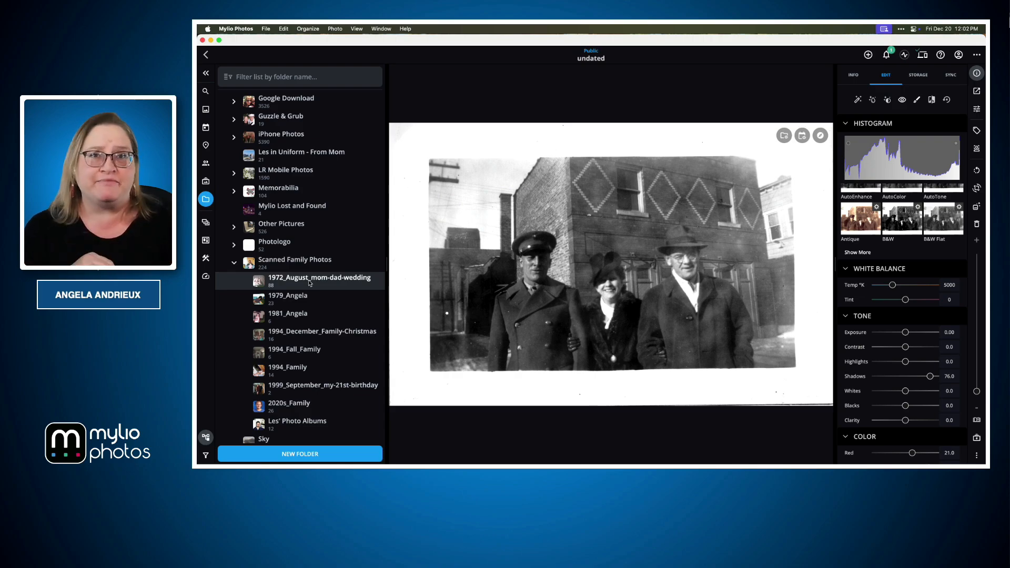
pyautogui.scroll(10, 310, 283)
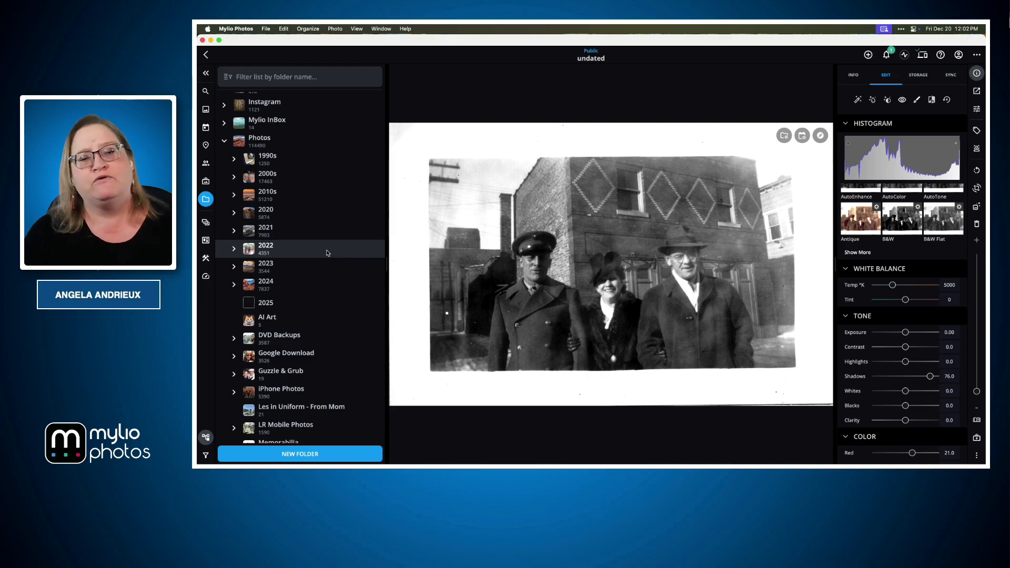
pyautogui.click(257, 284)
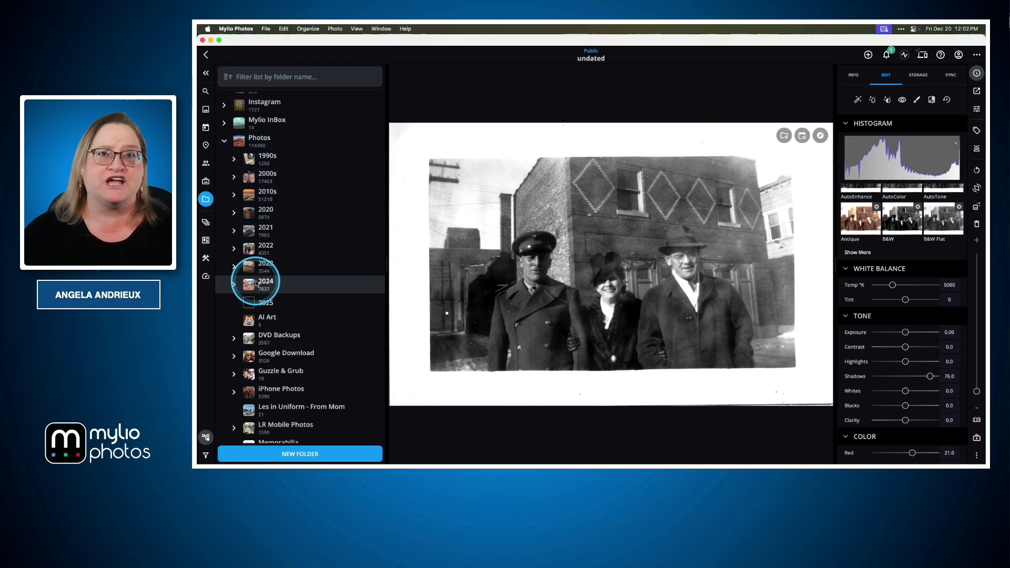
pyautogui.scroll(-3, 257, 284)
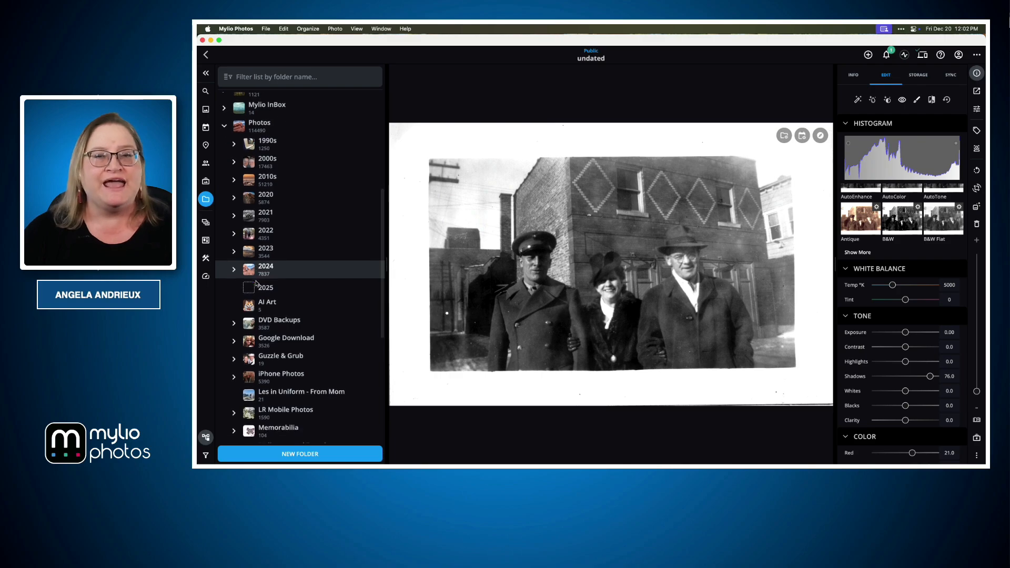
# Look through the year and event folders, collapse Scanned Family Photos, and go back up to the Family History subfolders.
pyautogui.scroll(-10, 258, 284)
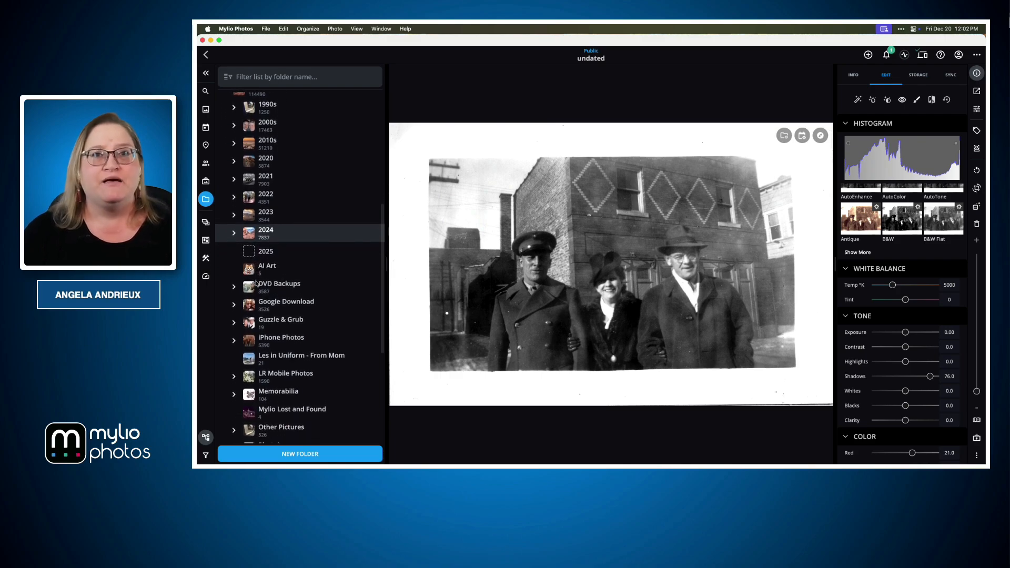
pyautogui.scroll(-3, 258, 284)
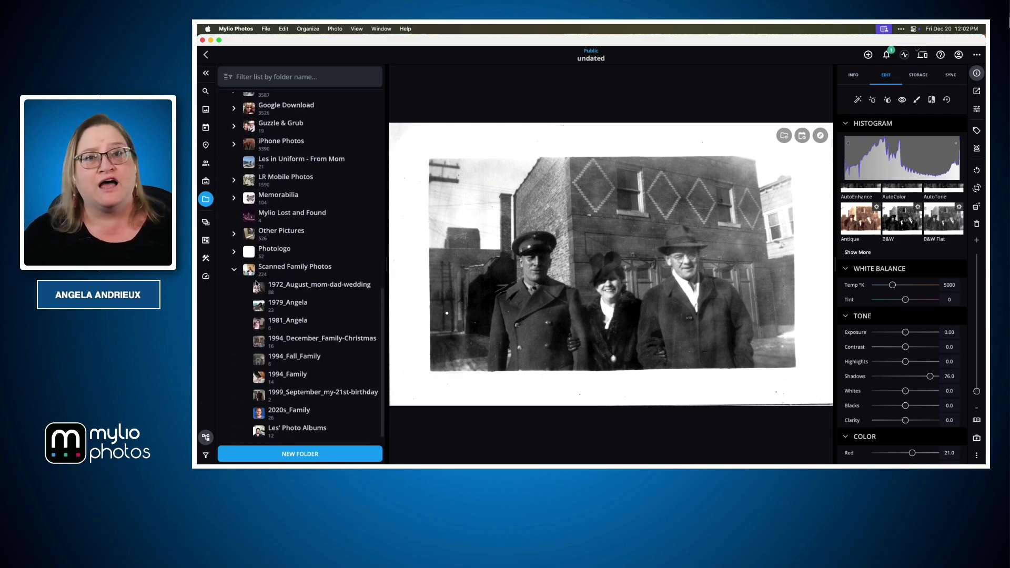
pyautogui.click(278, 311)
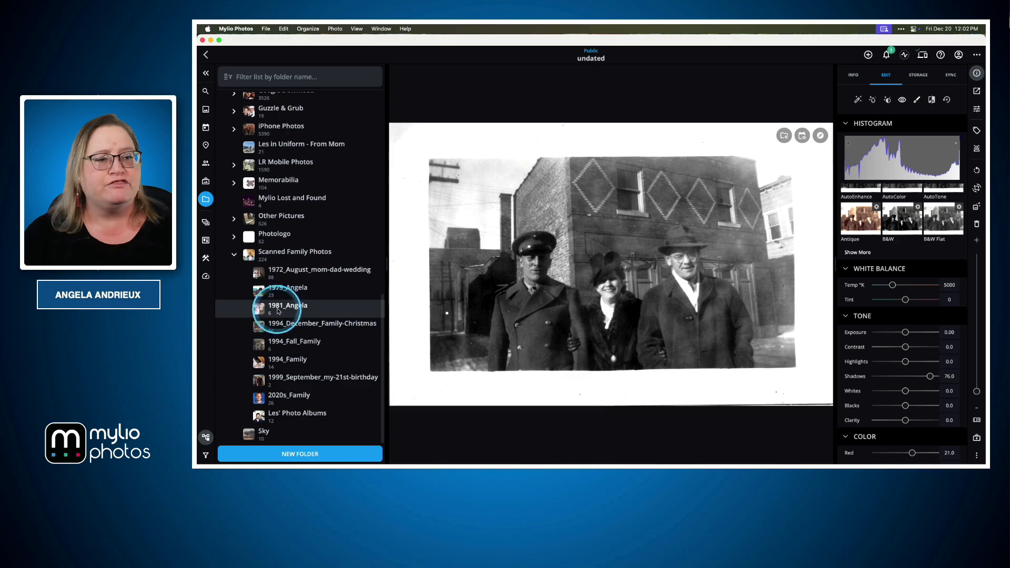
pyautogui.click(234, 254)
pyautogui.scroll(12, 249, 226)
pyautogui.scroll(15, 254, 224)
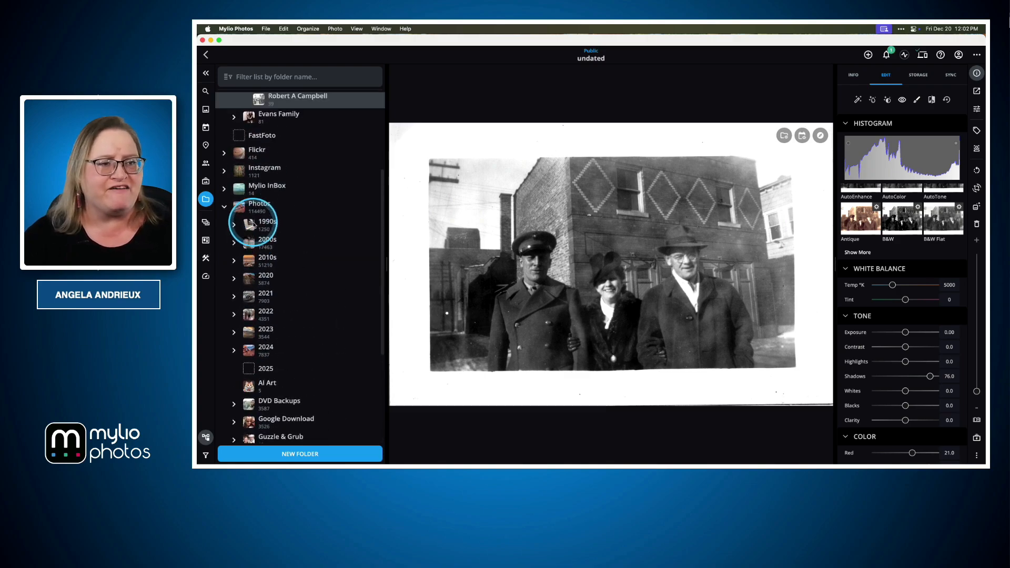
pyautogui.click(309, 244)
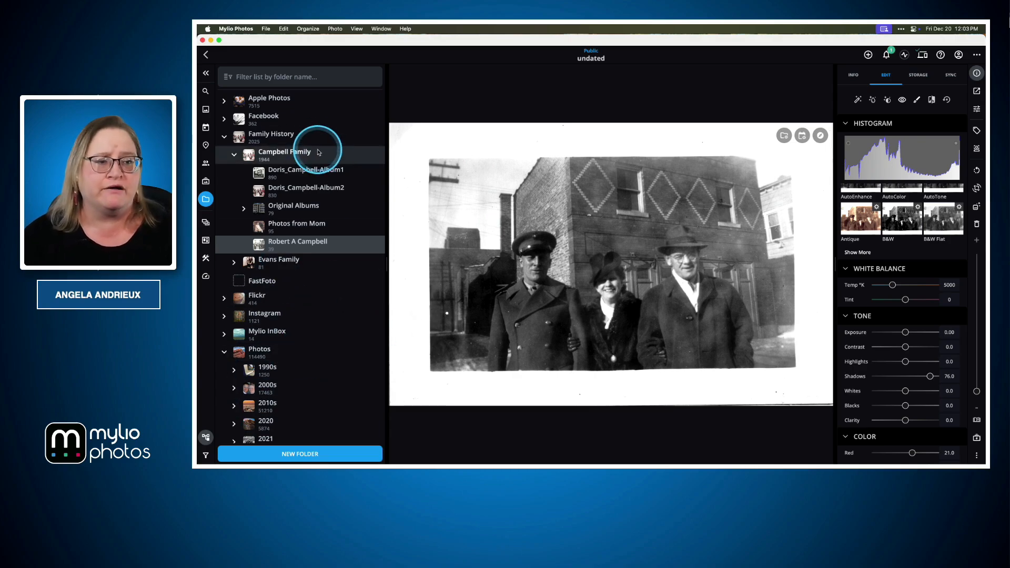
# Expand Scanned Family Photos, view the 1972_August_mom-dad-wedding photos, and return to the parent folder's overview of subfolders.
pyautogui.scroll(-10, 282, 406)
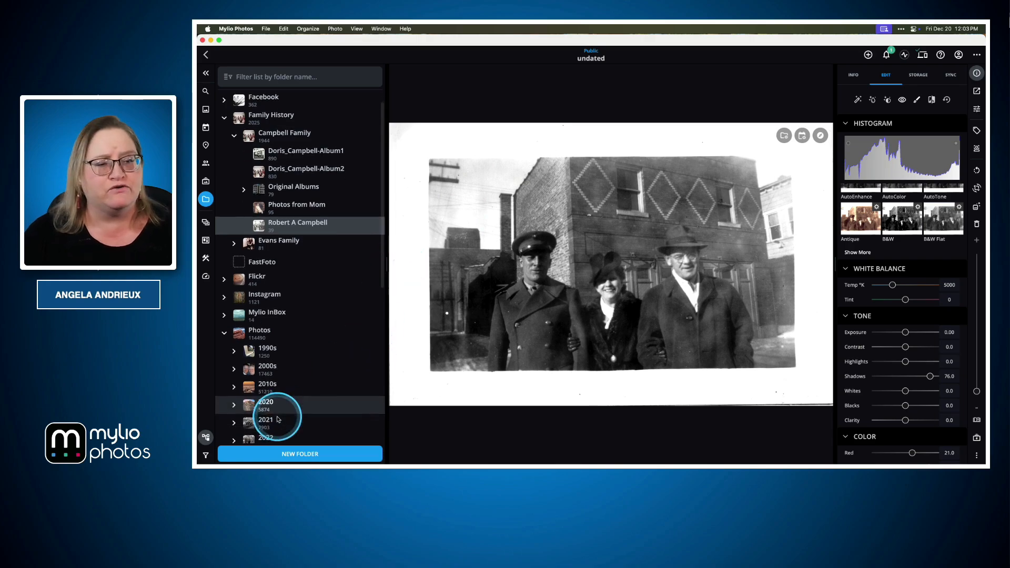
pyautogui.scroll(-1, 277, 420)
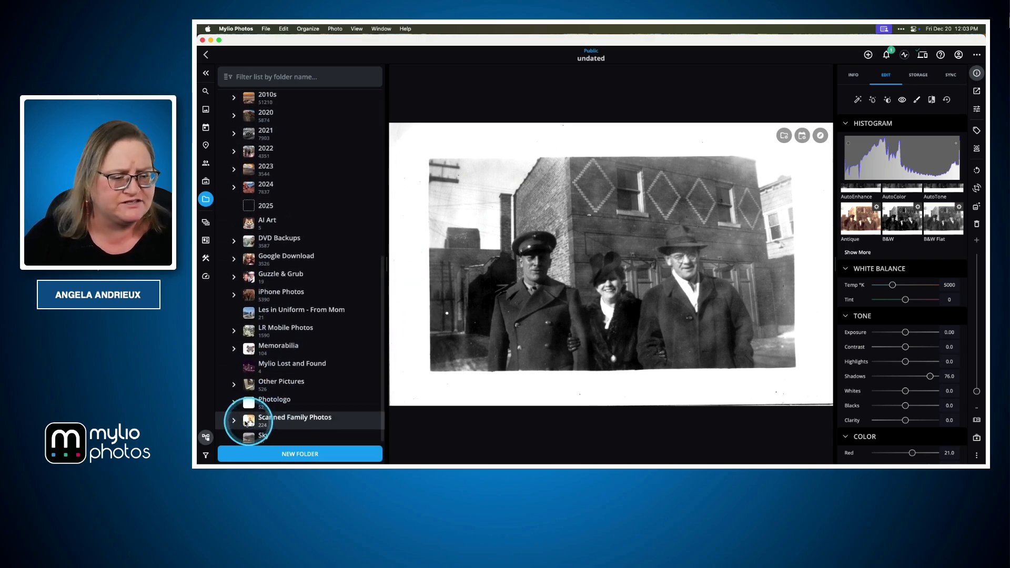
pyautogui.click(235, 423)
pyautogui.scroll(-3, 242, 399)
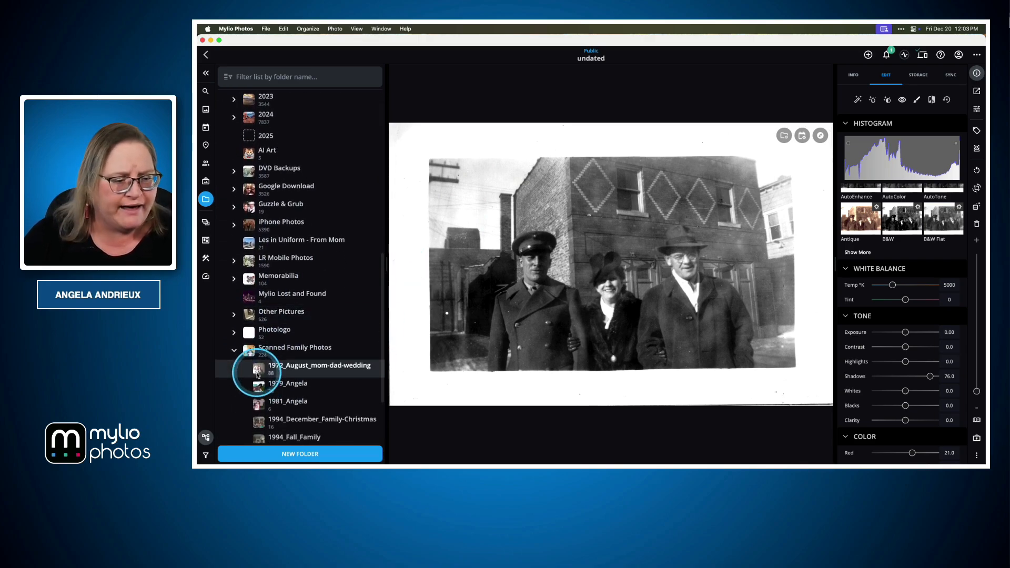
pyautogui.click(254, 368)
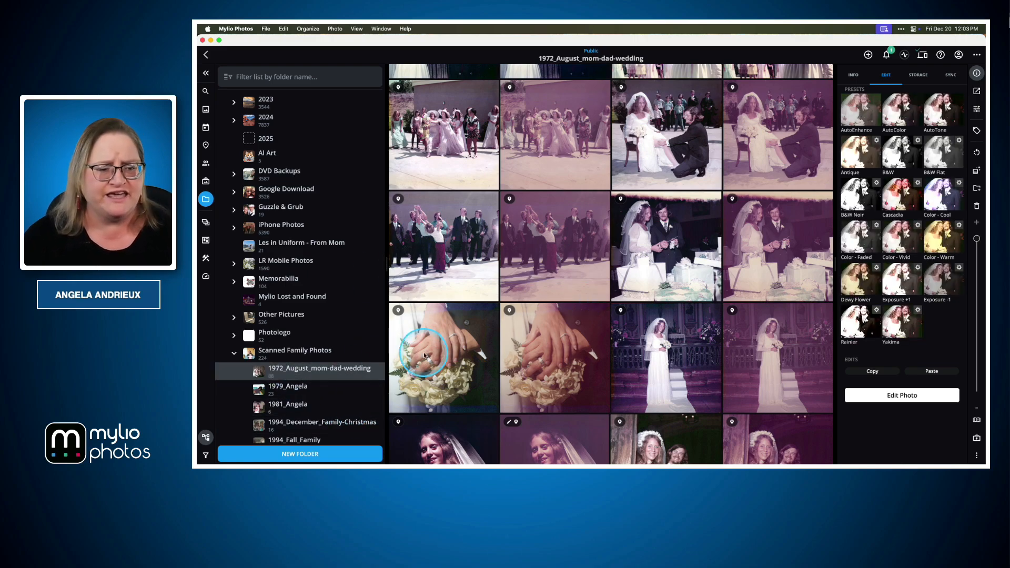
pyautogui.click(365, 351)
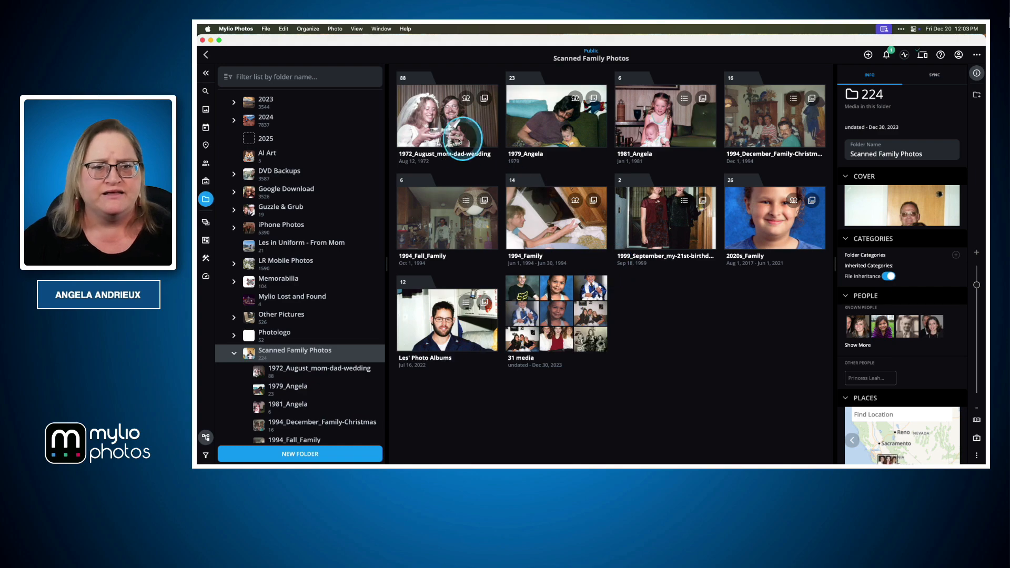
# Try to move the 1972_August_mom-dad-wedding folder from Scanned Family Photos into the Family History folder.
pyautogui.click(452, 140)
pyautogui.scroll(15, 349, 301)
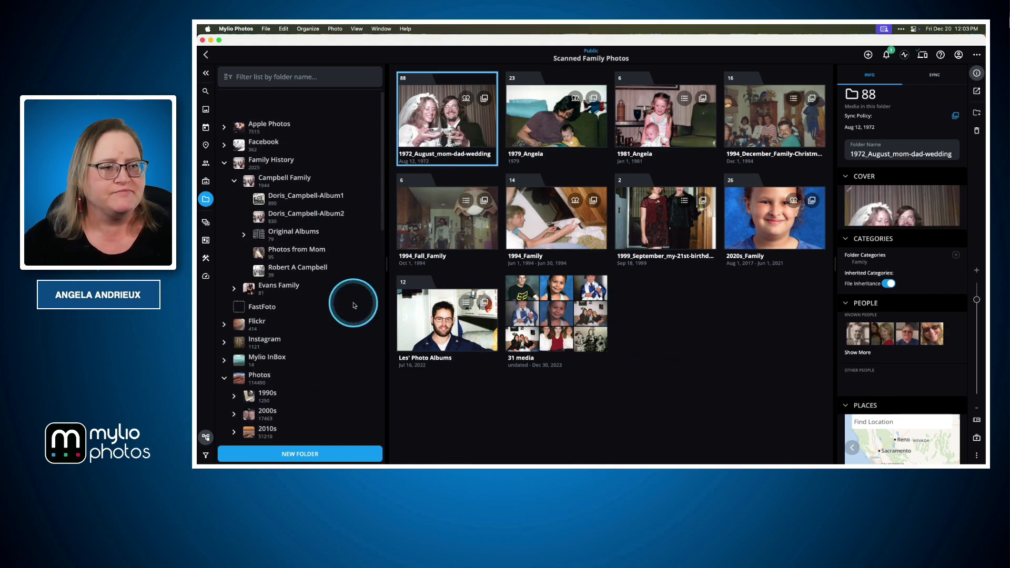
pyautogui.scroll(-1, 294, 163)
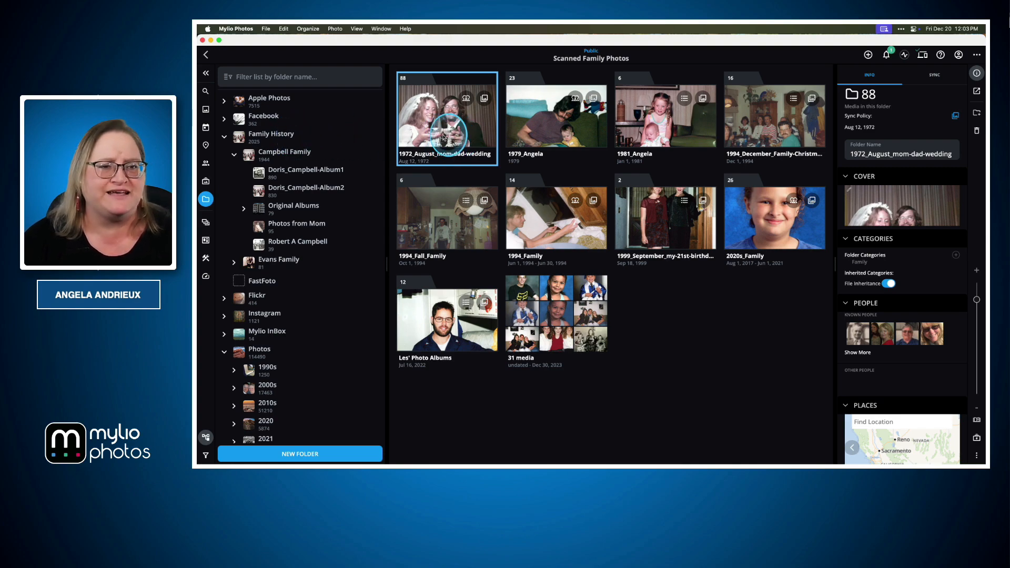
pyautogui.moveTo(459, 145); pyautogui.dragTo(318, 135)
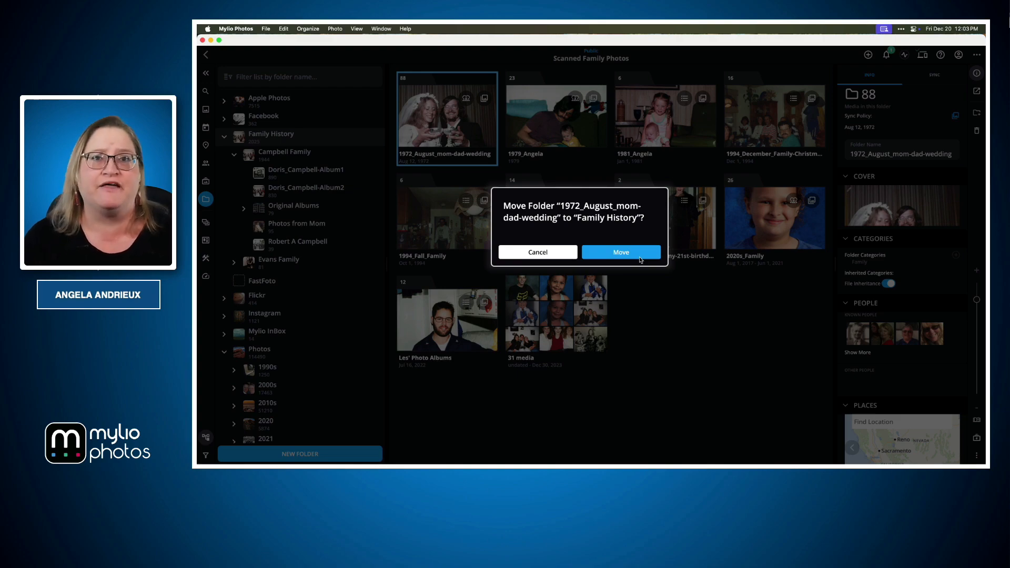
pyautogui.click(640, 256)
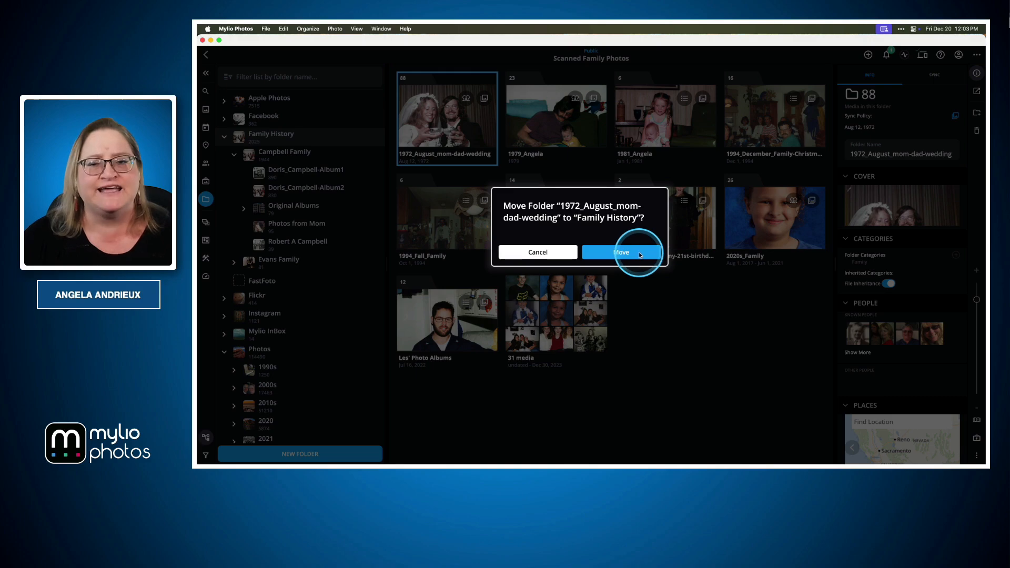
pyautogui.click(540, 253)
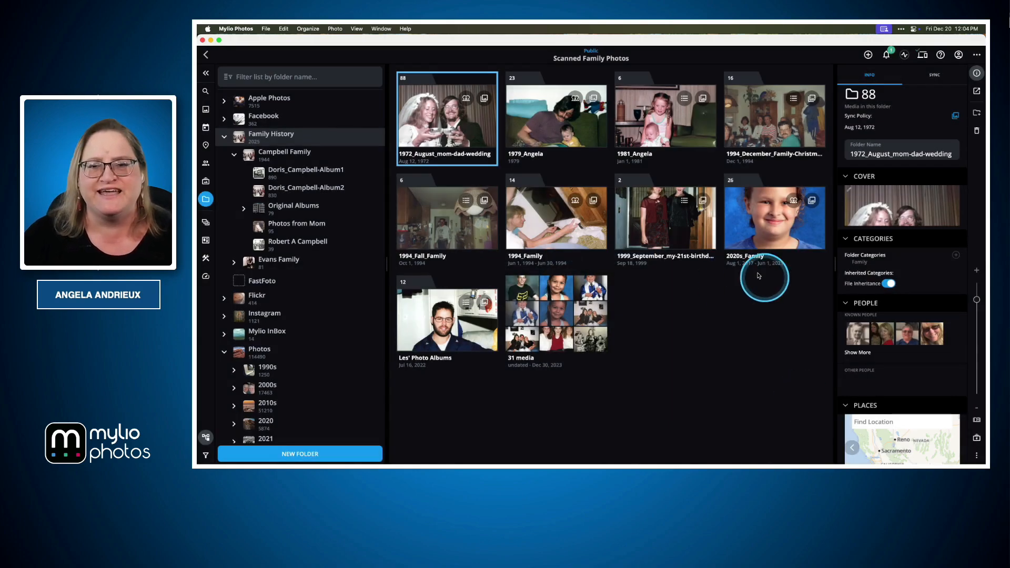